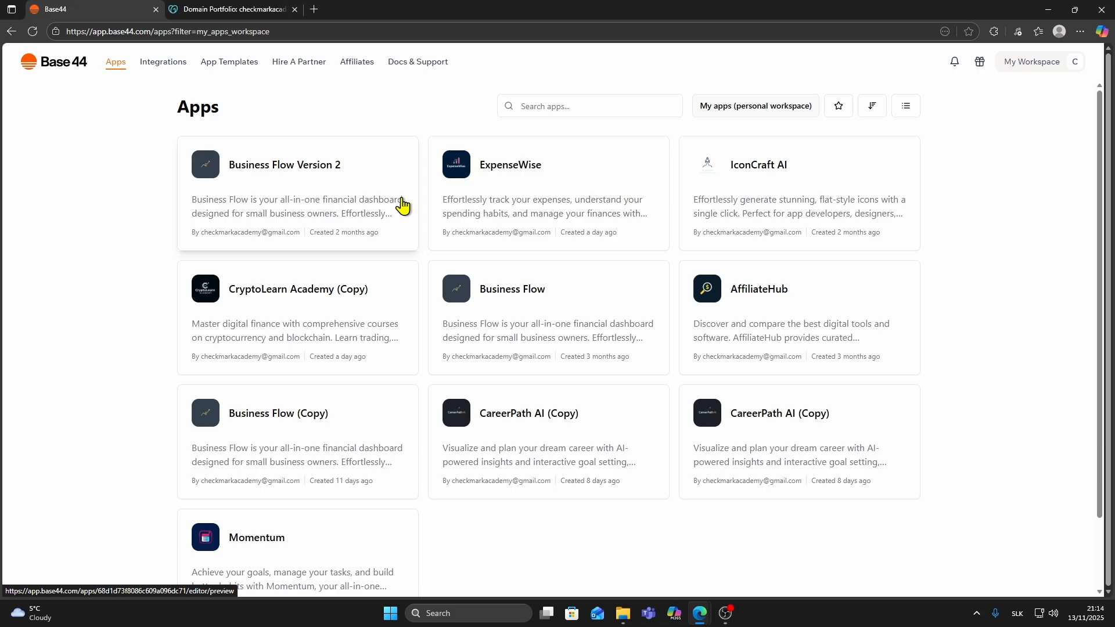
Open the Business Flow Version 2 app and show its domain settings.
scroll(407, 192, down, 2)
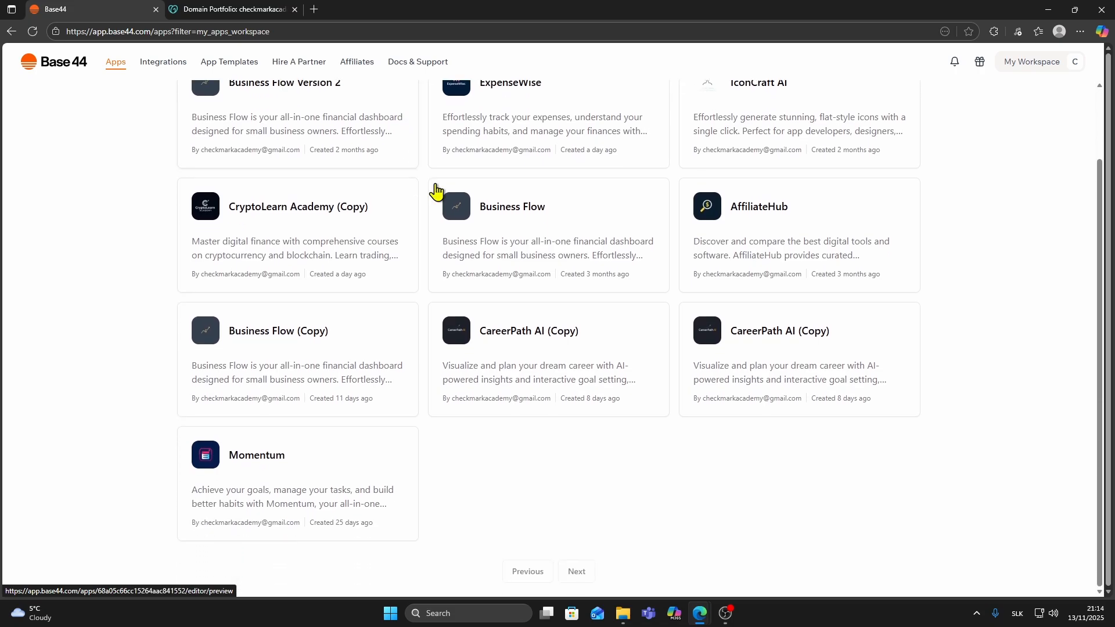
scroll(499, 218, up, 1)
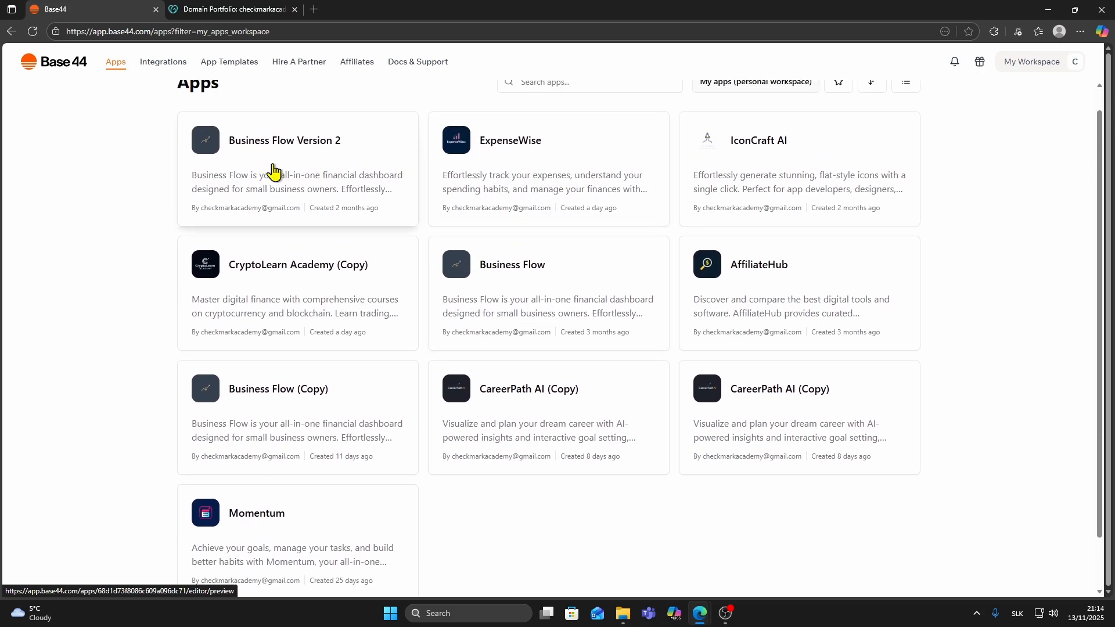
click(255, 169)
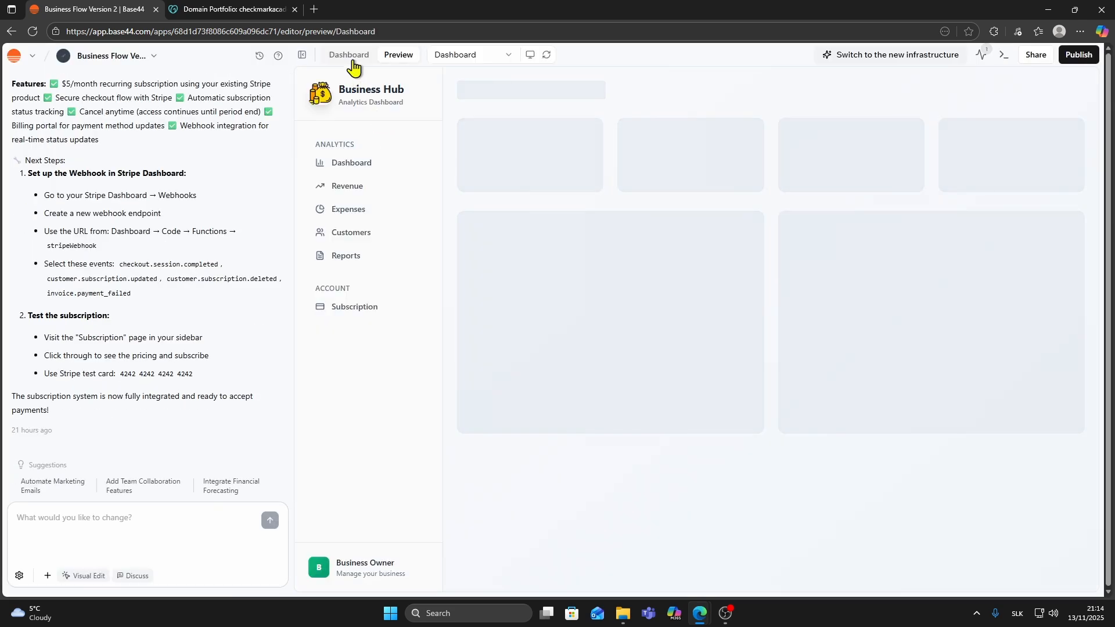
click(347, 58)
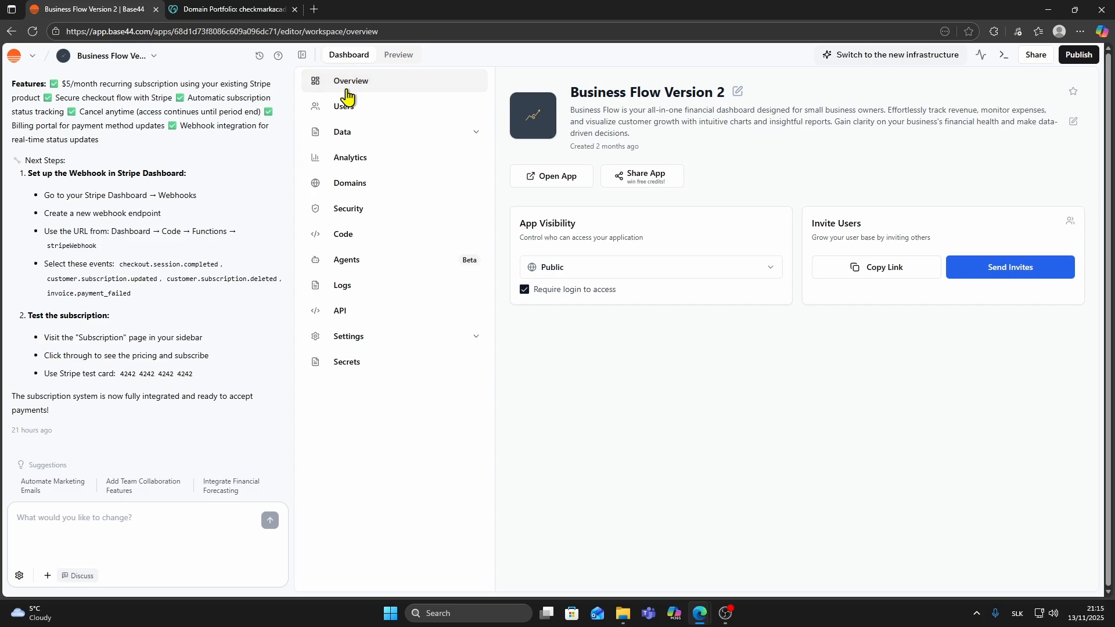
click(346, 191)
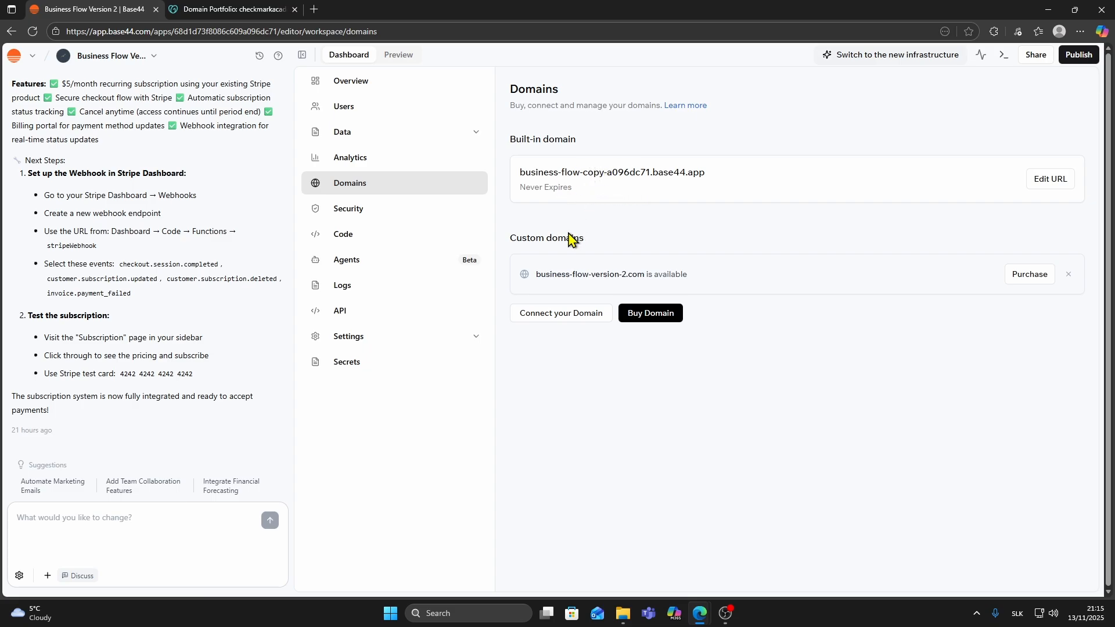
Connect checkmarkacademy.online as the app's custom domain, copying the name from the GoDaddy domain page.
click(566, 323)
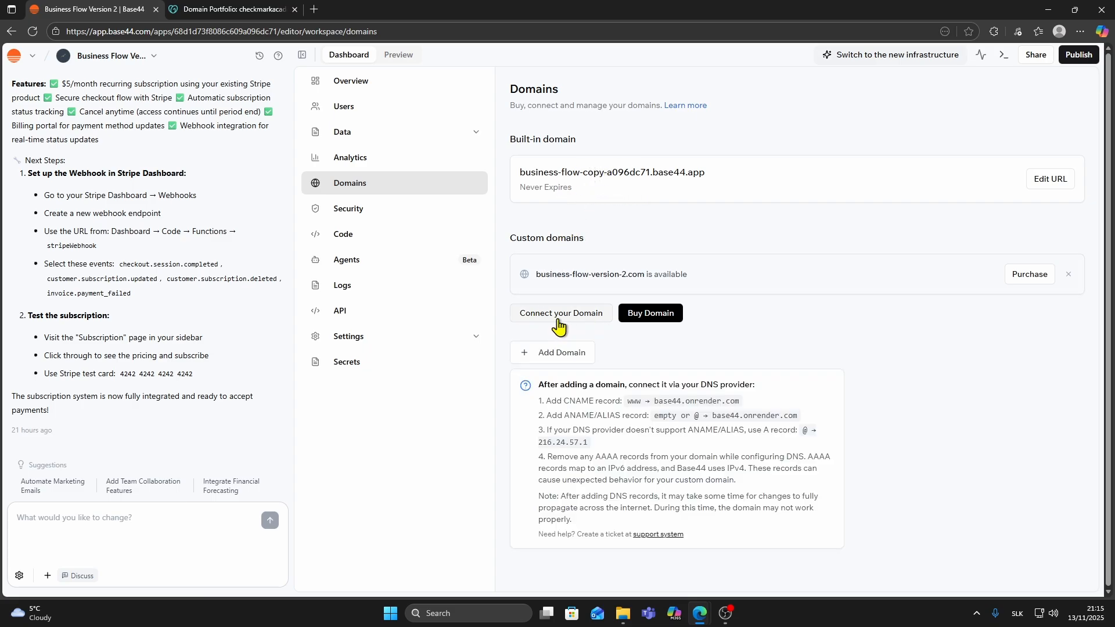
click(553, 366)
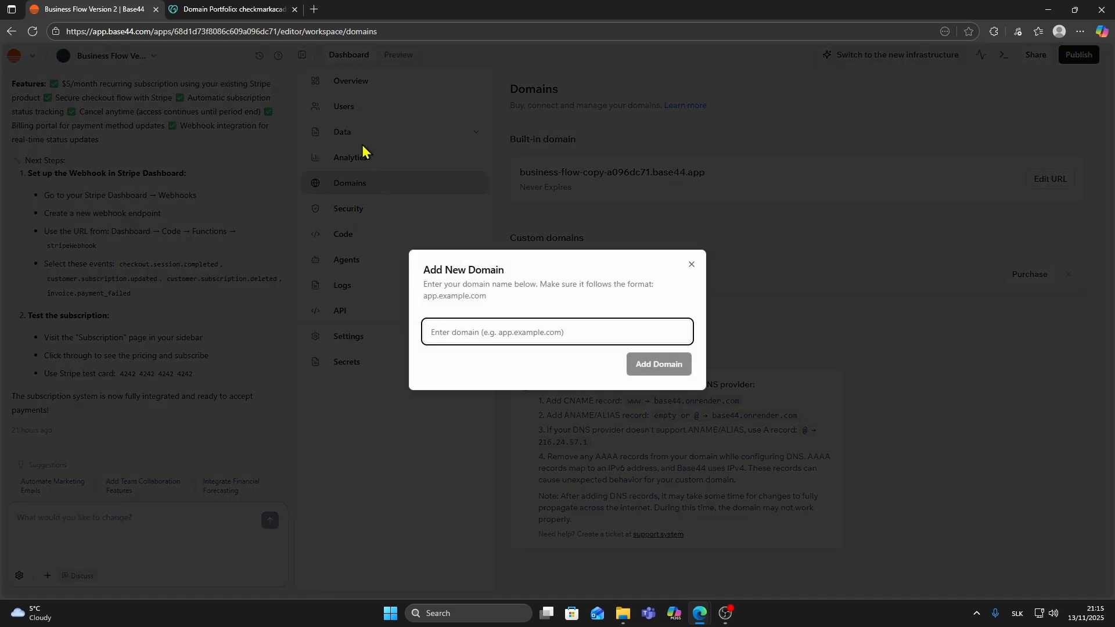
click(210, 9)
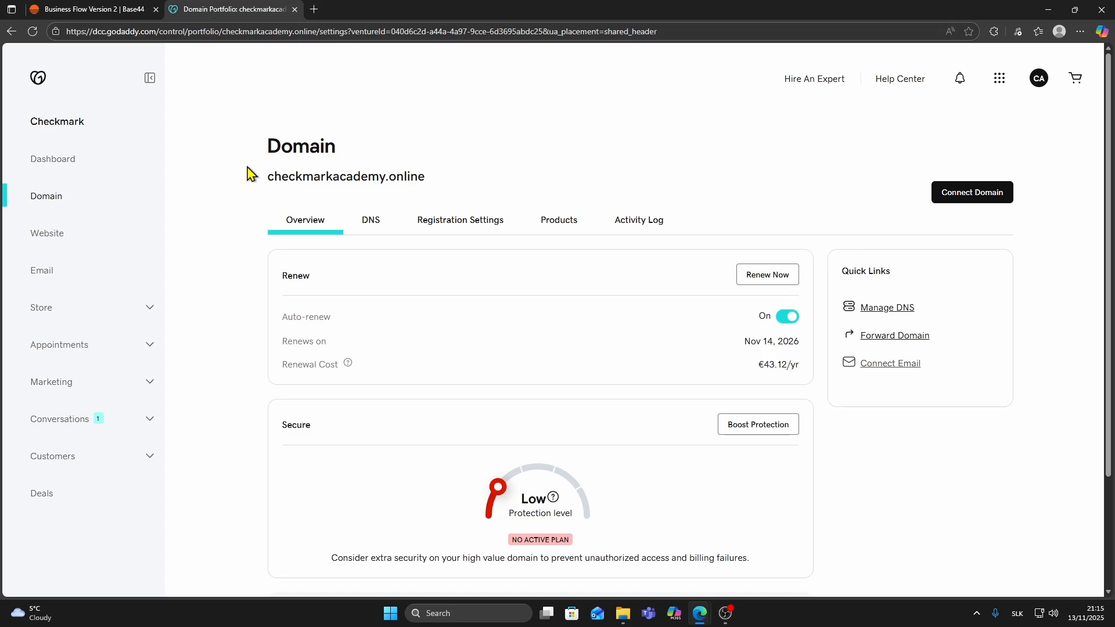
double_click(312, 178)
click(313, 179)
drag(445, 192, 308, 187)
right_click(302, 181)
click(322, 186)
click(90, 8)
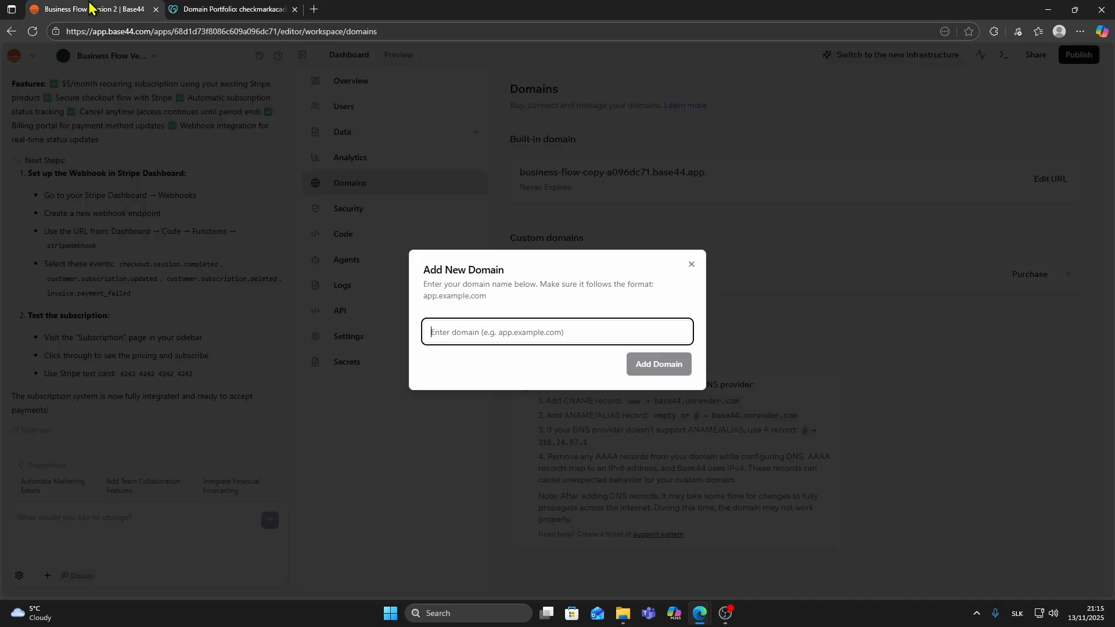
key(ctrl+v)
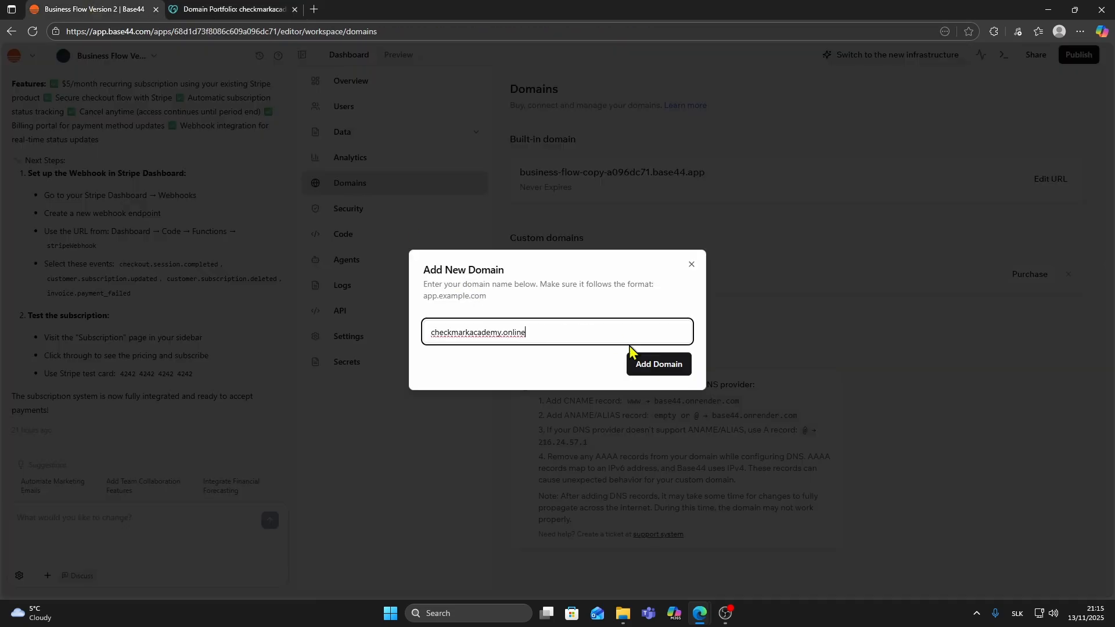
click(670, 374)
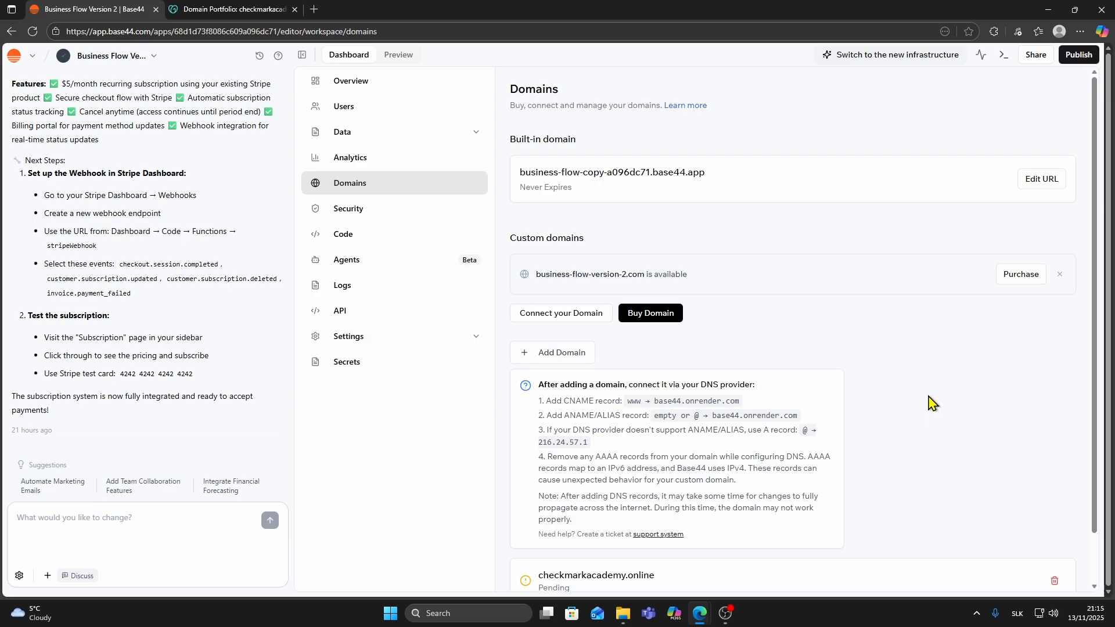
Switch to GoDaddy, open the DNS records of checkmarkacademy.online and start a new record.
scroll(932, 402, down, 1)
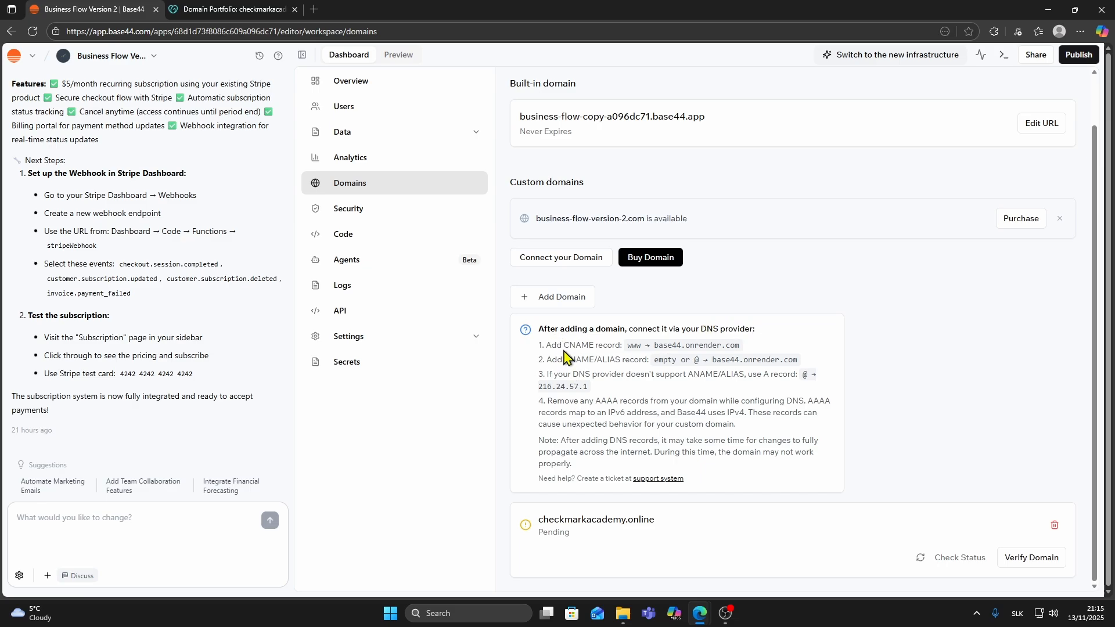
click(216, 10)
click(374, 228)
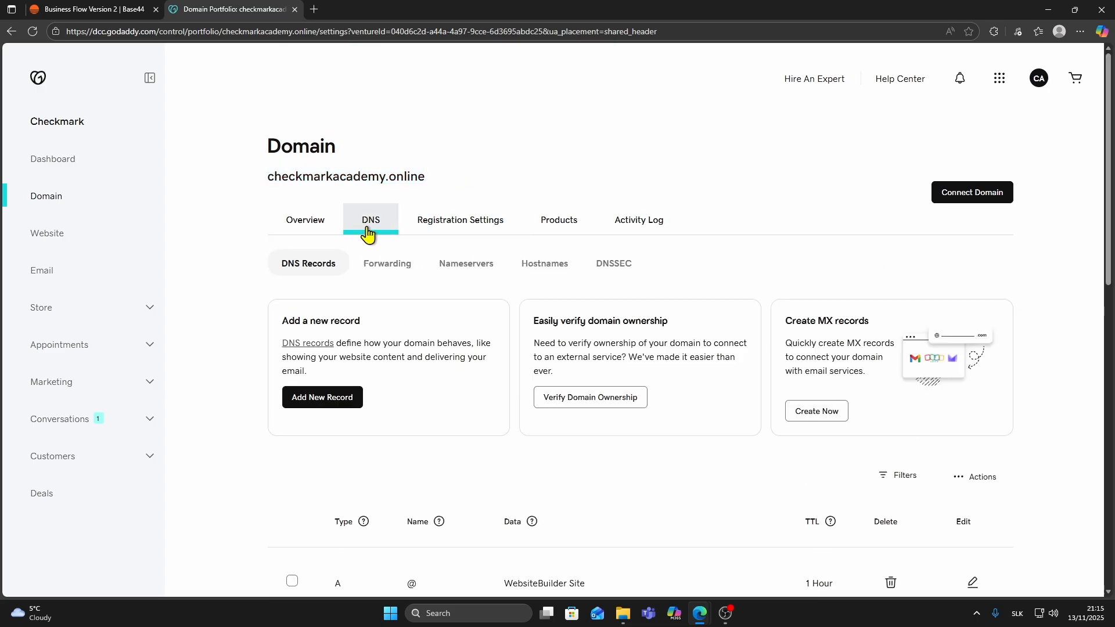
scroll(386, 244, down, 2)
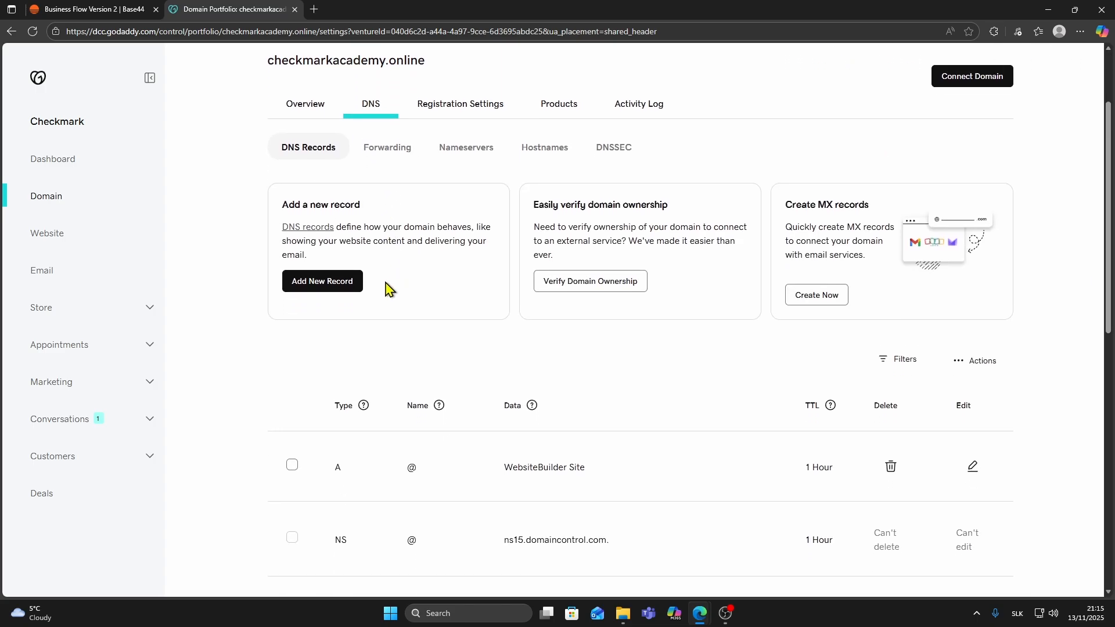
click(321, 289)
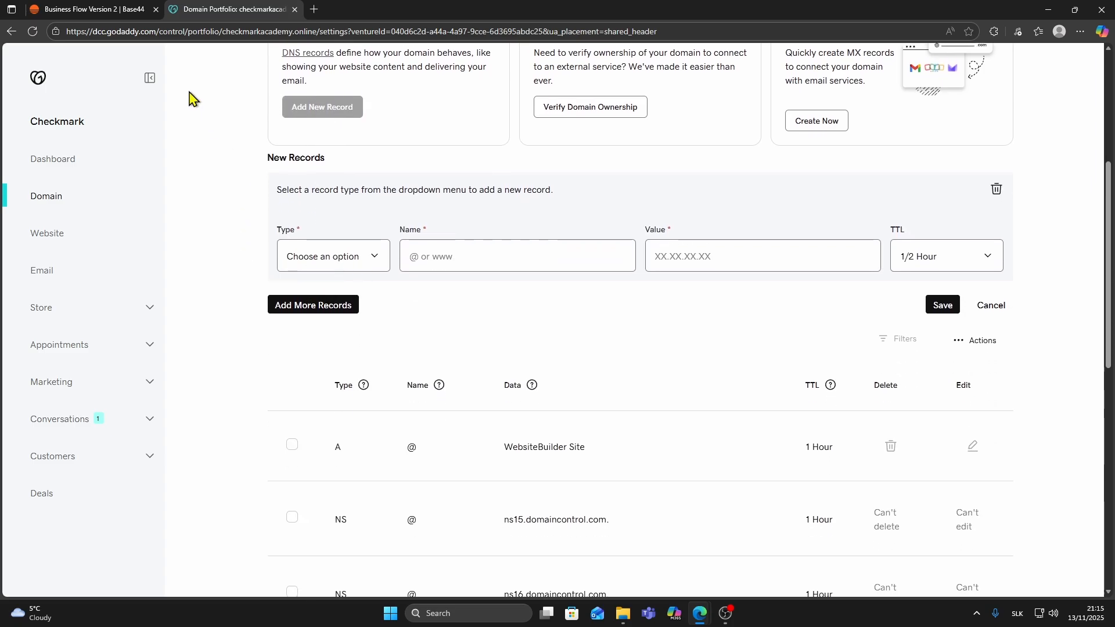
Copy the CNAME target base44.onrender.com from the Base44 domain instructions and return to GoDaddy.
click(87, 7)
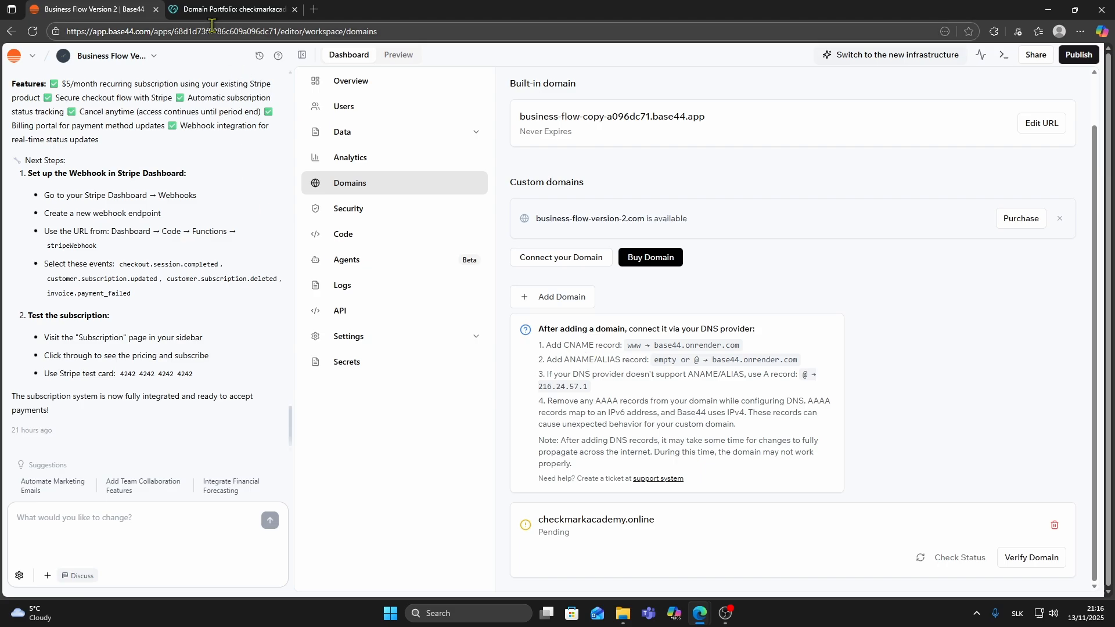
drag(656, 346, 742, 346)
key(ctrl+c)
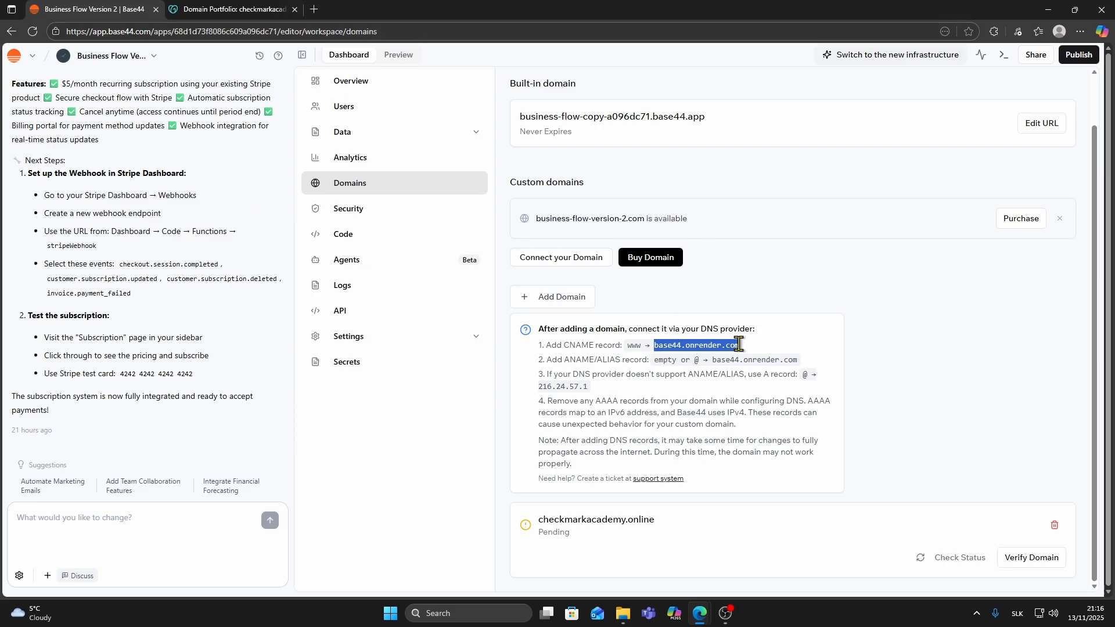
click(243, 8)
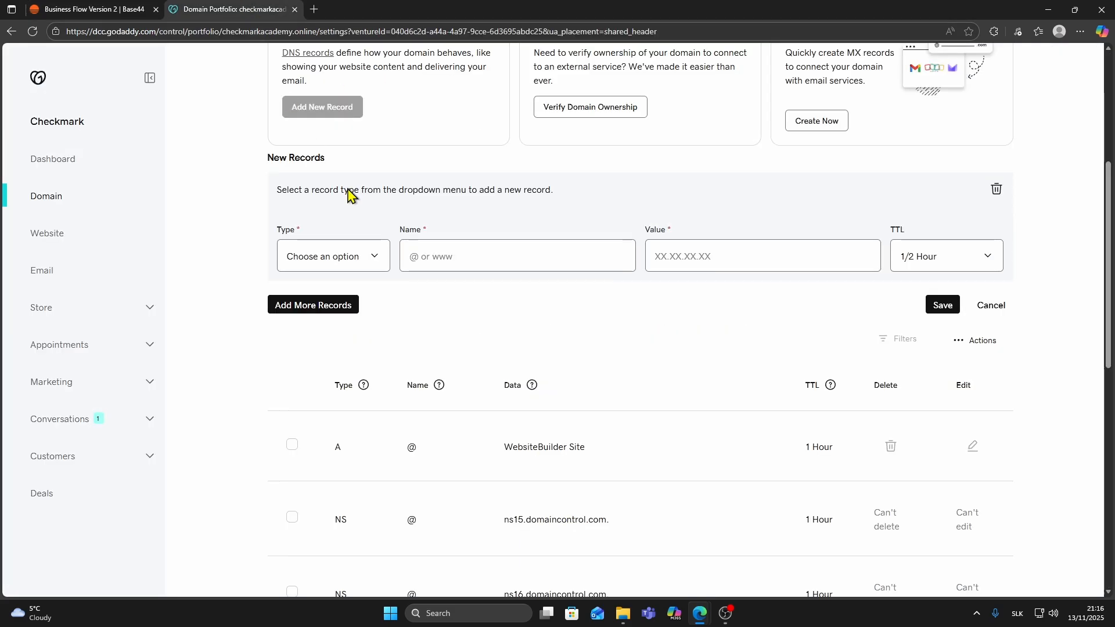
Try to save a new CNAME record named www with the value base44.onrender.com.
click(299, 263)
click(308, 337)
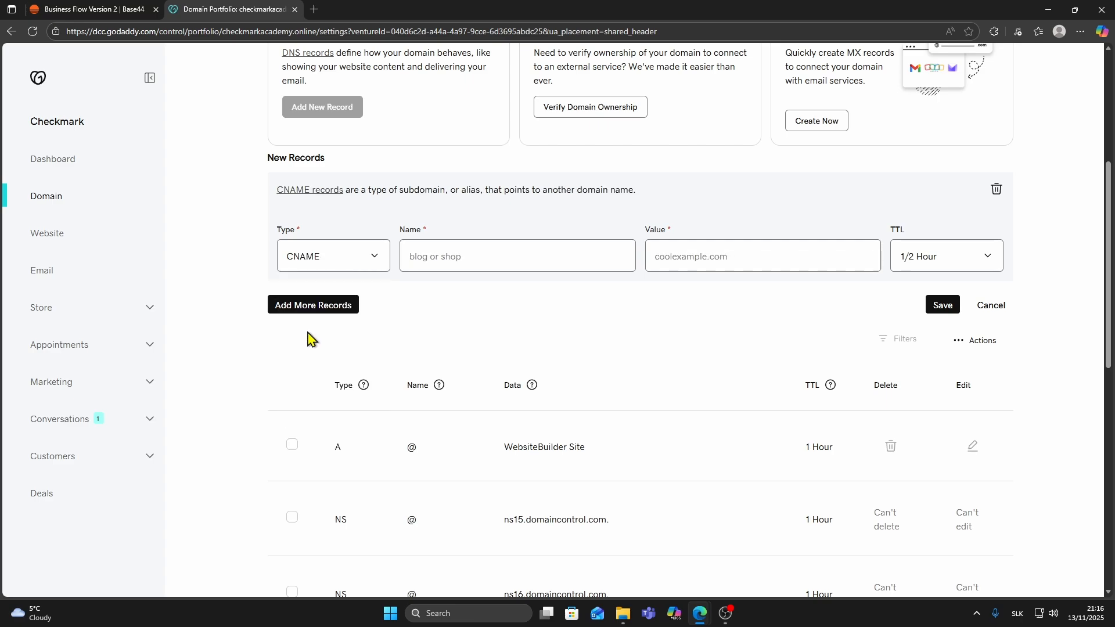
click(445, 258)
text(www)
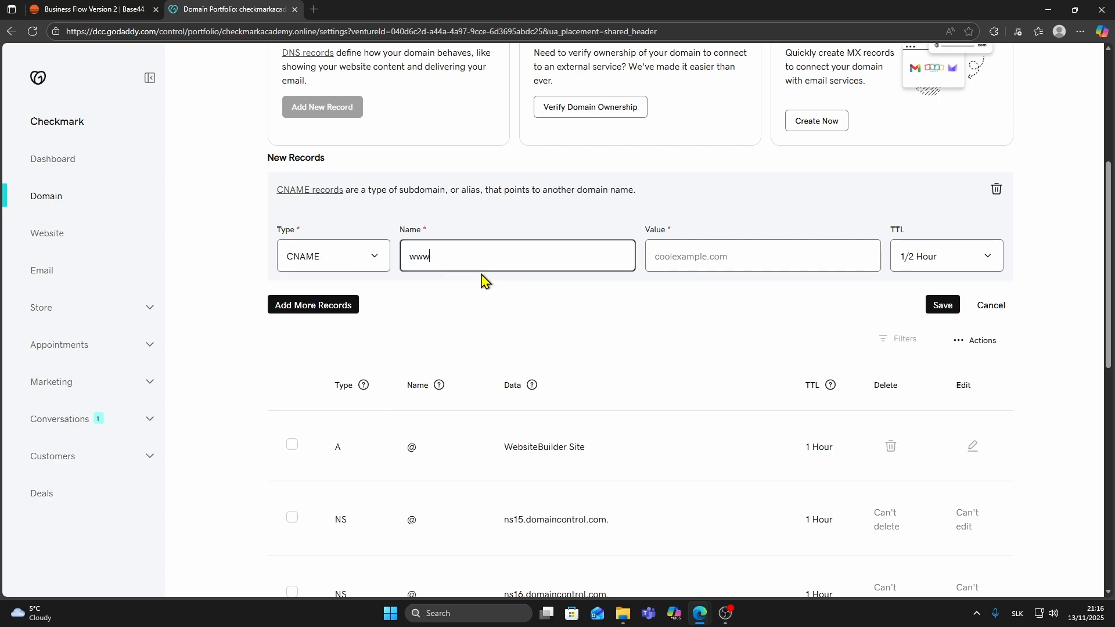
click(679, 257)
key(ctrl+v)
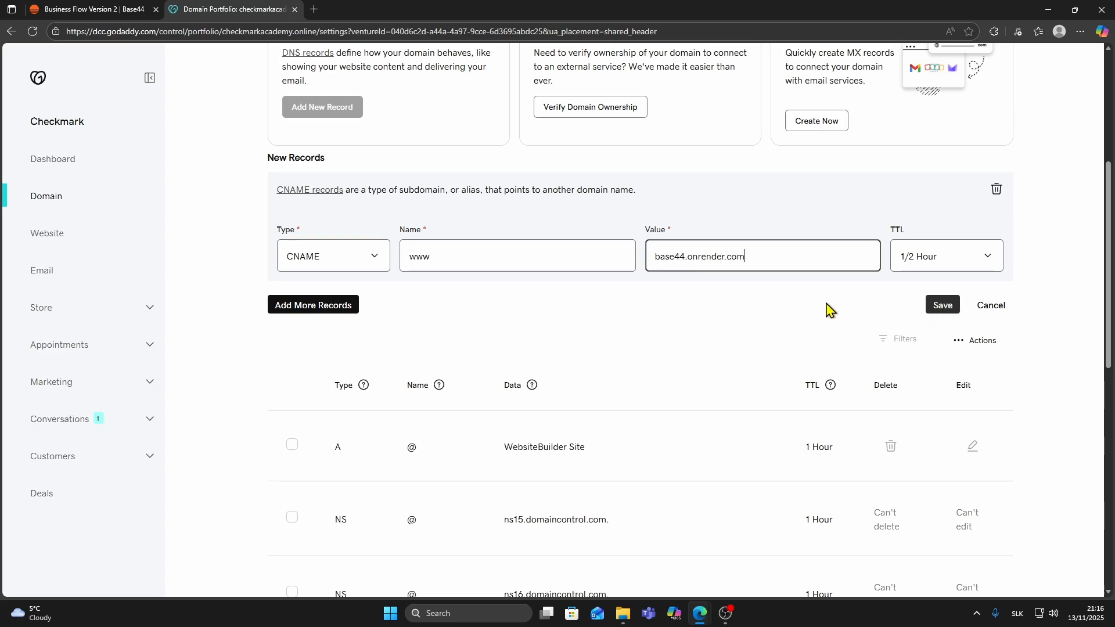
scroll(768, 303, up, 1)
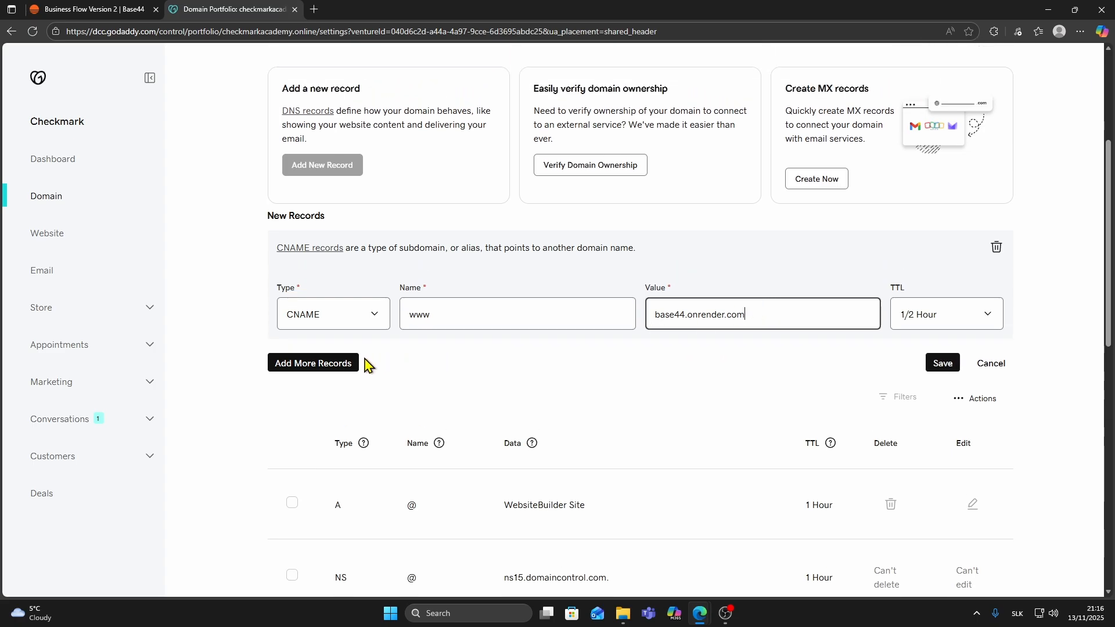
click(942, 362)
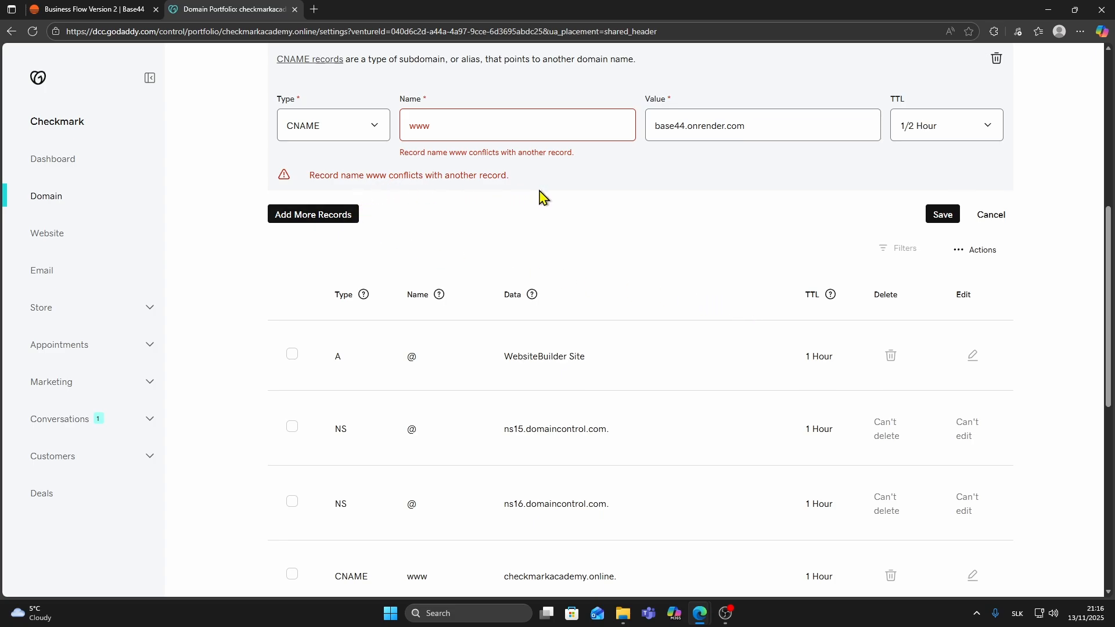
Check the existing DNS records for one that already uses the name www, and discard the unsaved CNAME record.
scroll(539, 191, down, 4)
scroll(542, 178, down, 1)
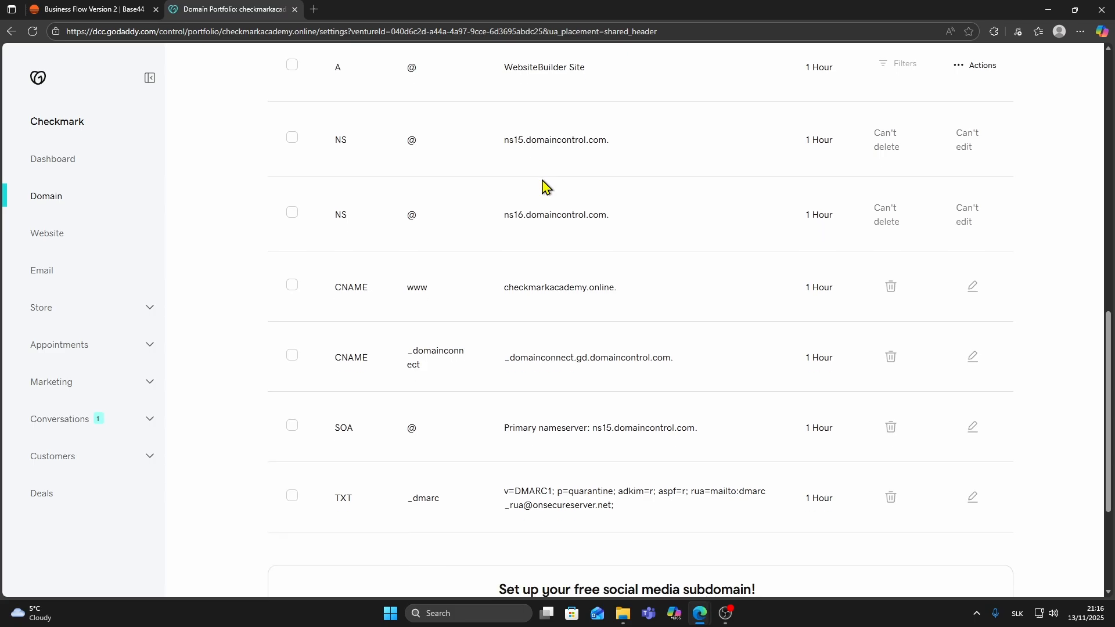
scroll(542, 179, up, 1)
drag(332, 348, 622, 348)
click(653, 352)
scroll(889, 345, up, 5)
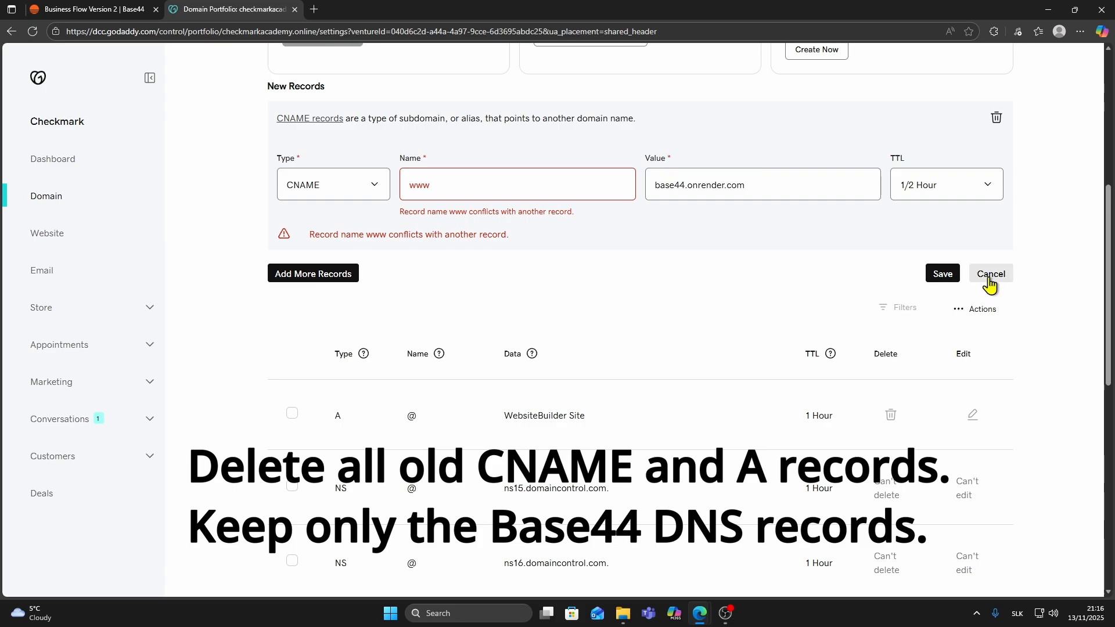
click(989, 270)
Delete the existing www CNAME record that points to checkmarkacademy.online.
click(414, 354)
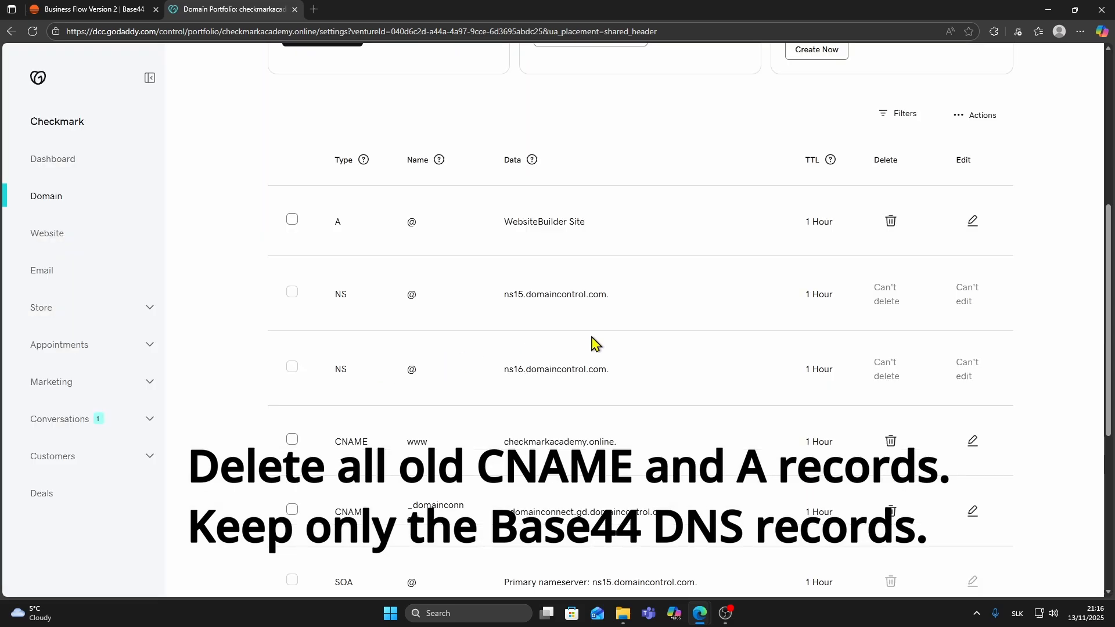
scroll(717, 294, down, 3)
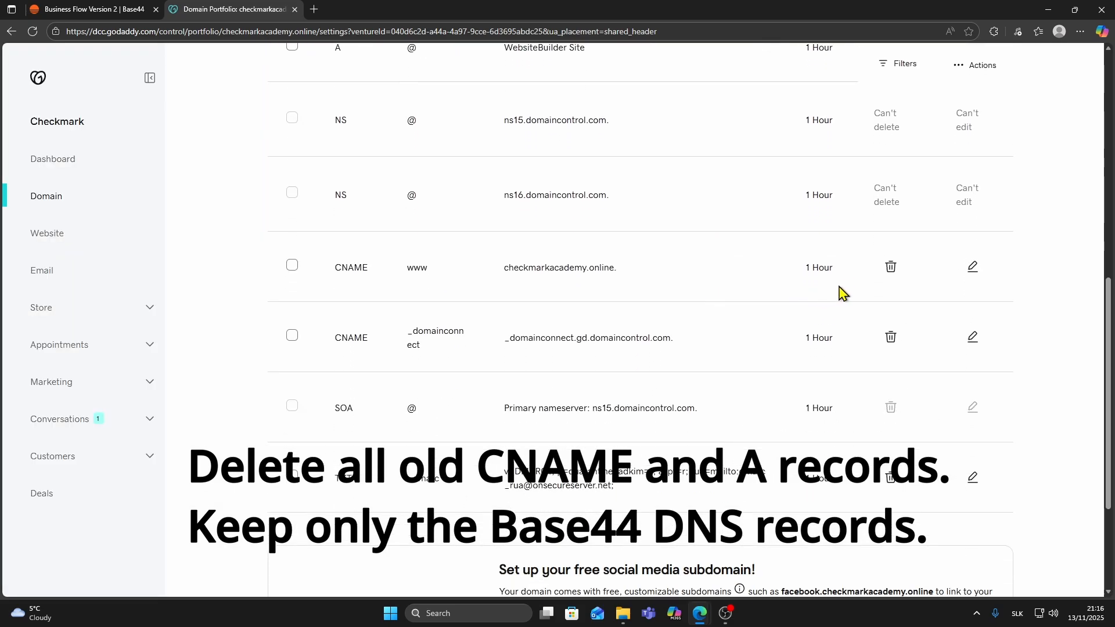
click(891, 269)
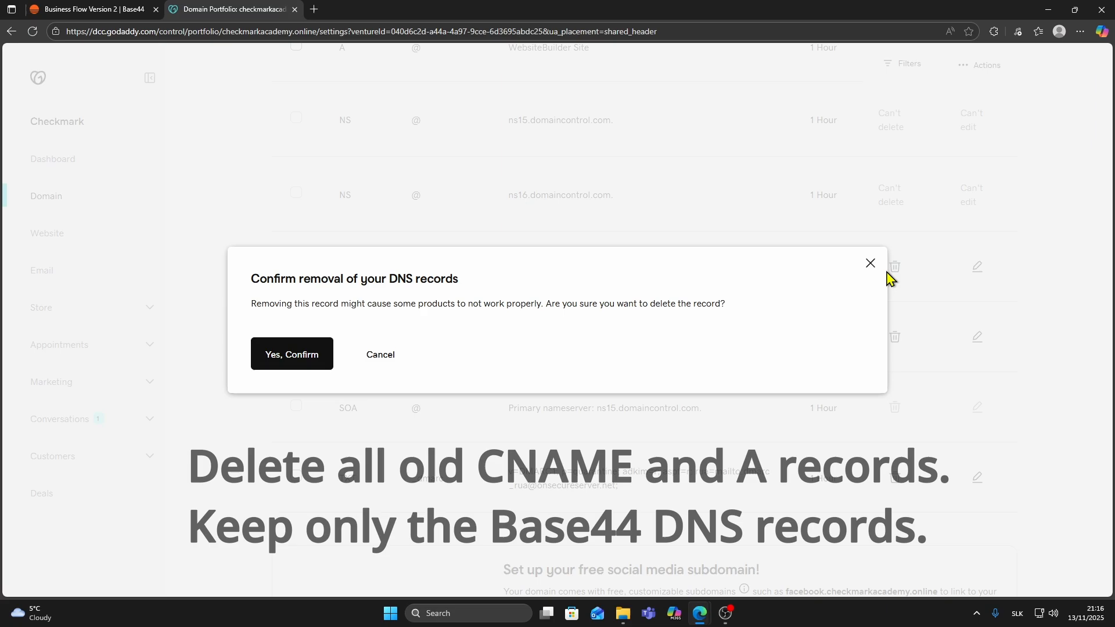
click(329, 355)
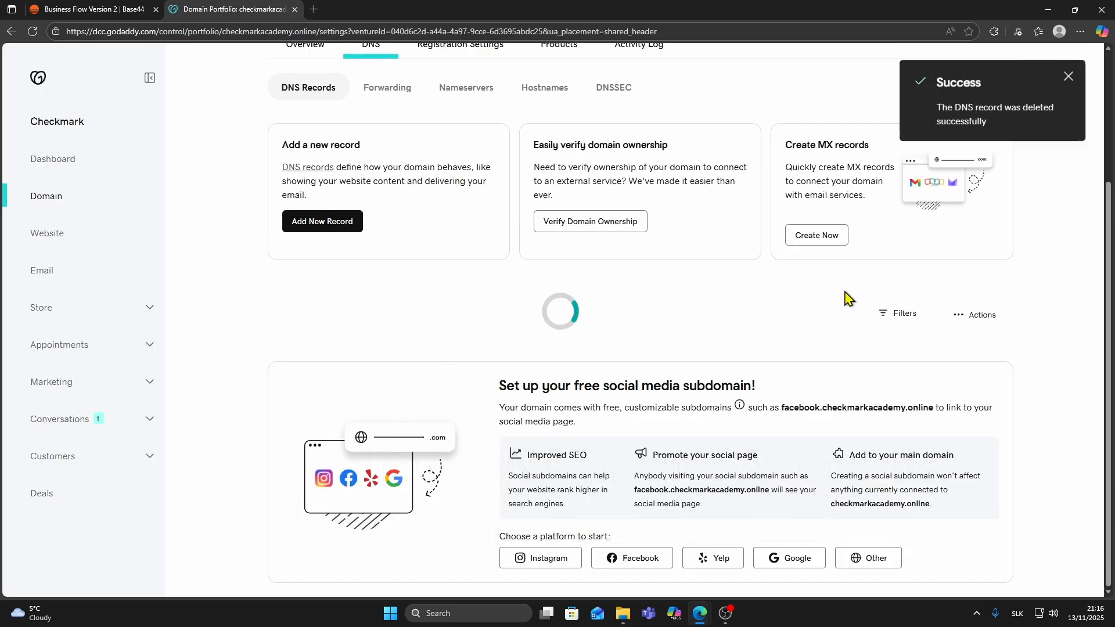
click(1070, 77)
scroll(996, 224, down, 5)
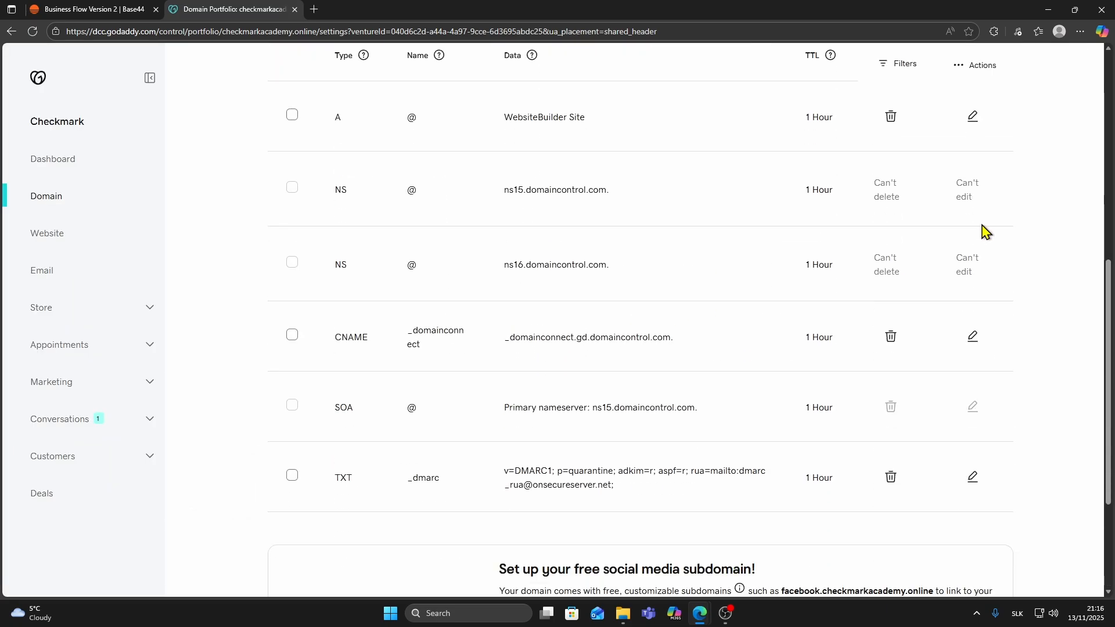
Add and save a CNAME record named www with the value base44.onrender.com.
scroll(889, 266, up, 7)
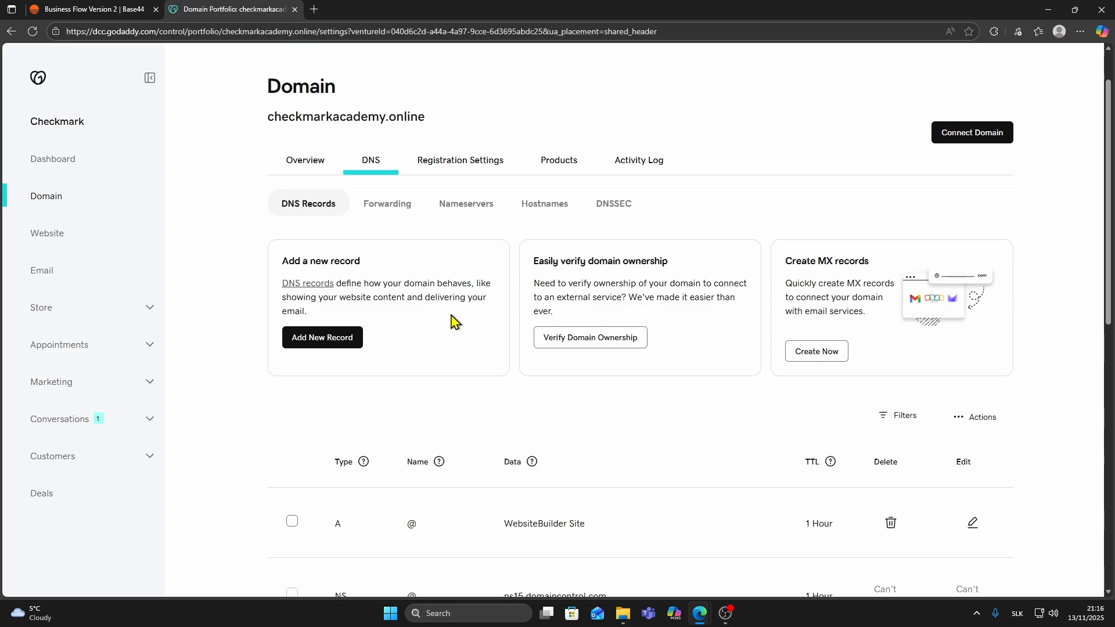
click(319, 340)
click(360, 486)
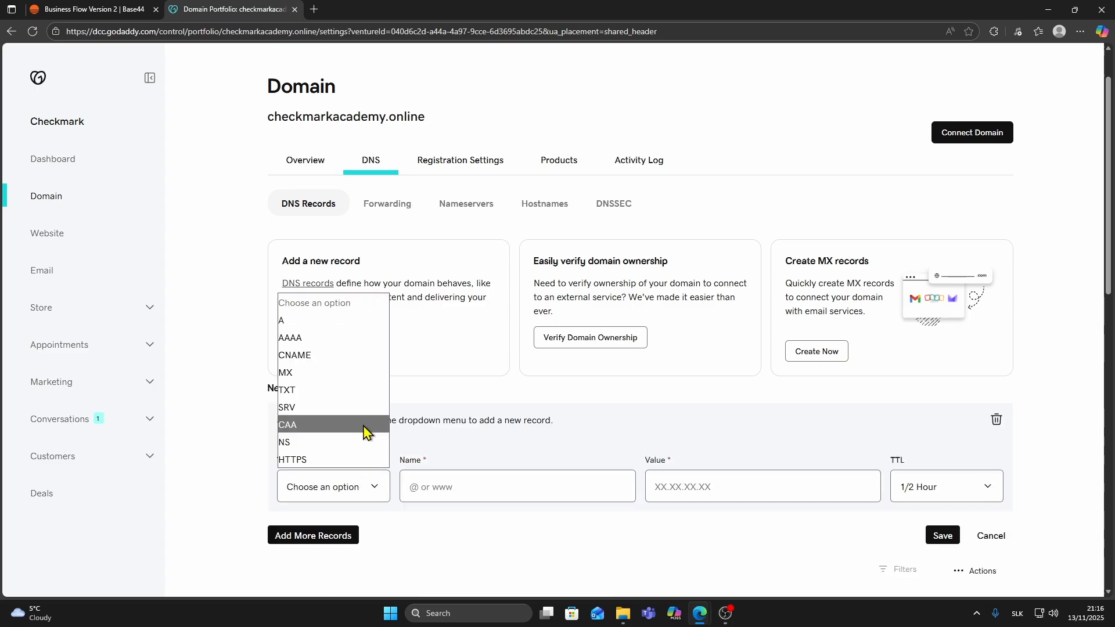
click(311, 363)
click(452, 492)
text(www)
click(661, 487)
key(ctrl+v)
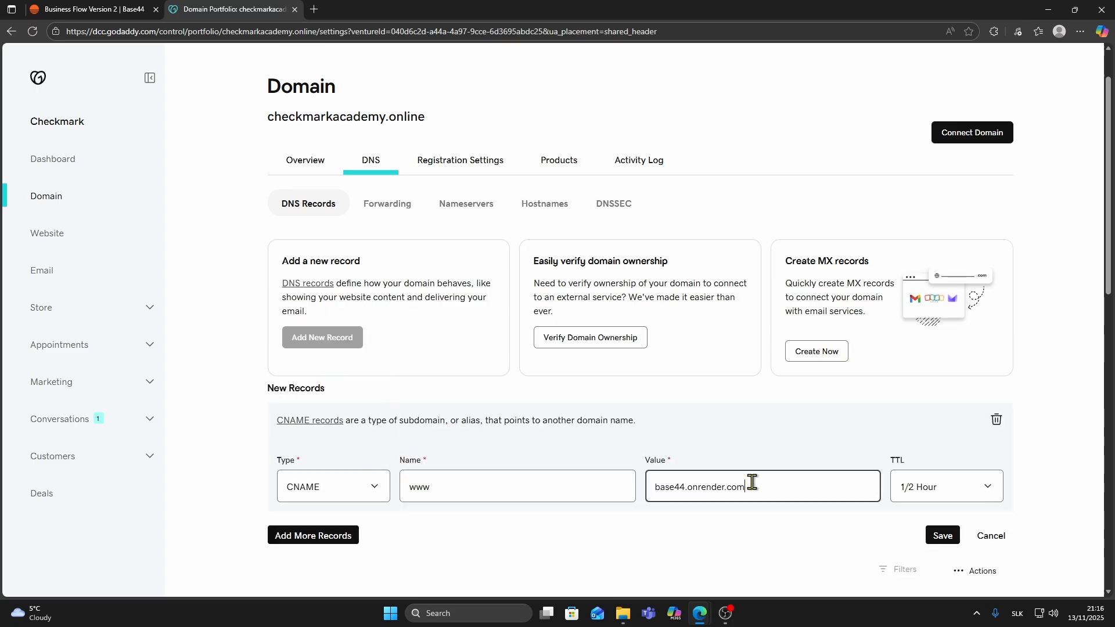
click(936, 537)
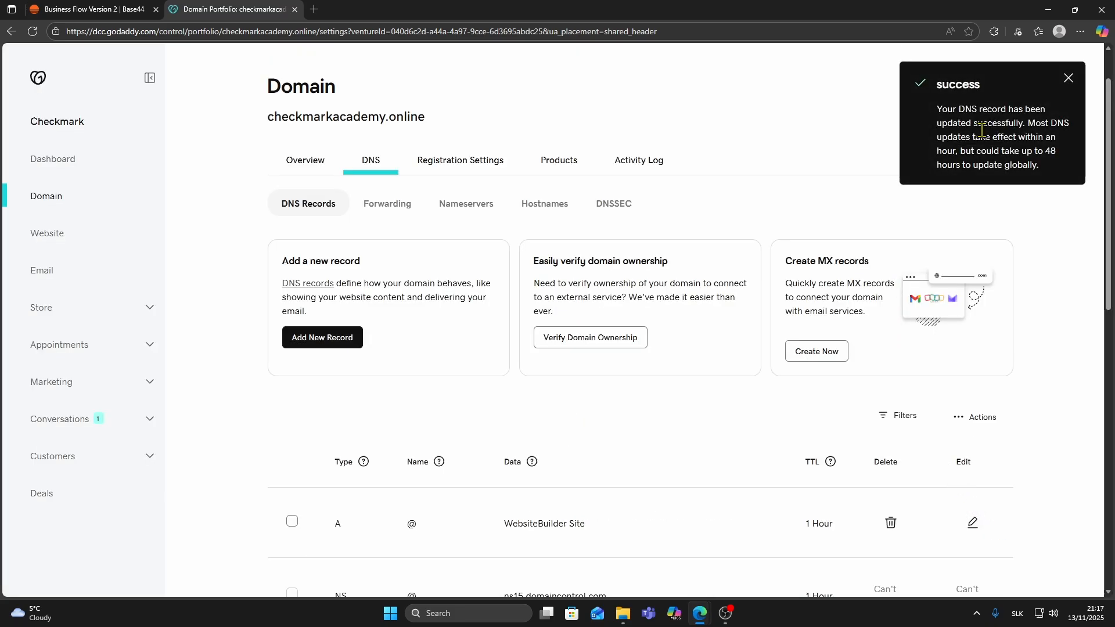
click(1067, 79)
scroll(846, 174, down, 4)
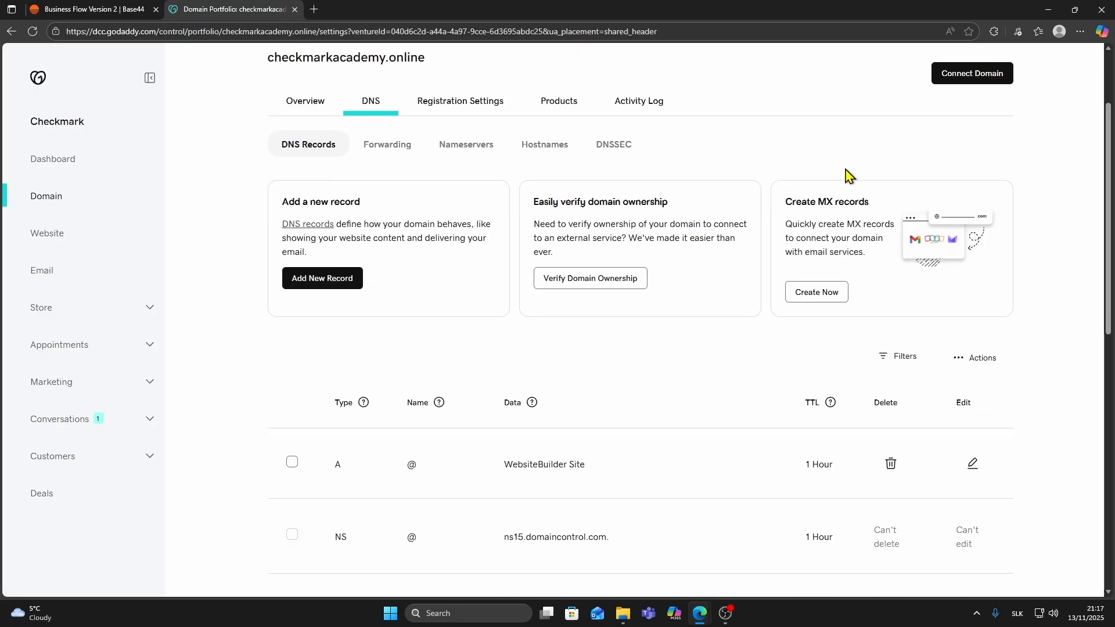
Start a new DNS record for checkmarkacademy.online and check its record types against the ANAME/ALIAS requirement in the Base44 instructions.
scroll(210, 222, up, 3)
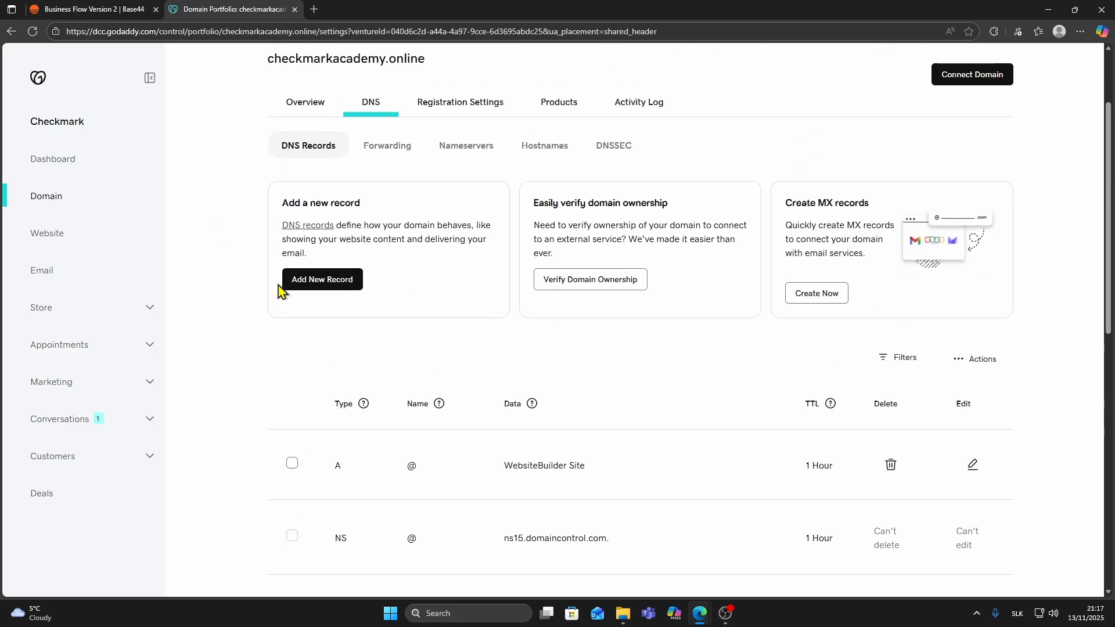
click(317, 280)
click(104, 9)
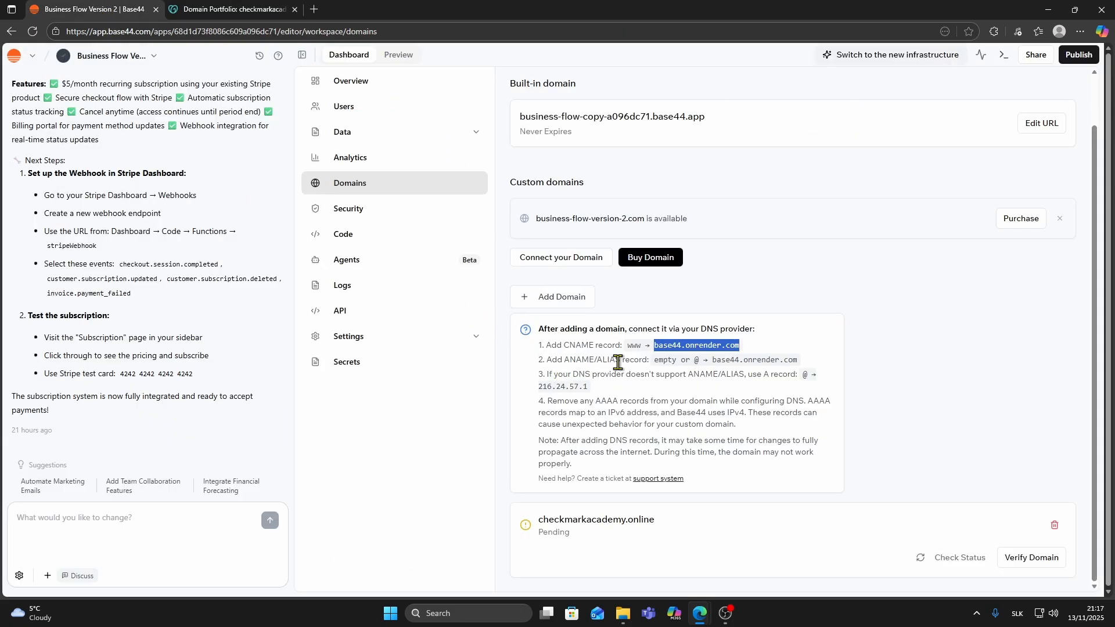
click(233, 9)
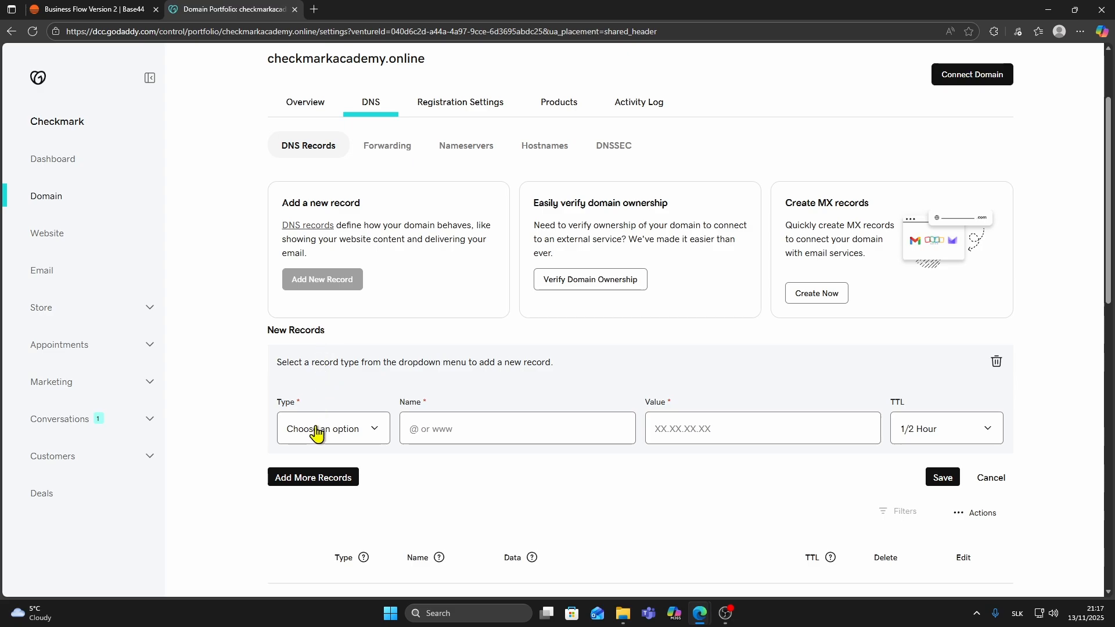
scroll(318, 406, down, 2)
click(309, 317)
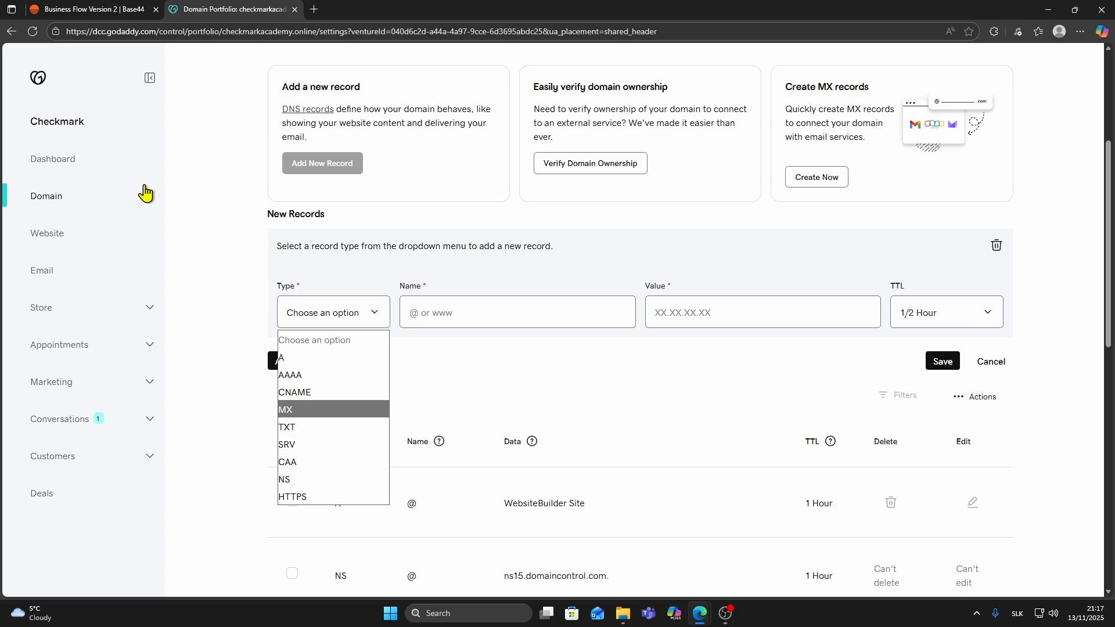
Switch to Base44 and copy the A record IP address 216.24.57.1 from the DNS instructions.
click(93, 9)
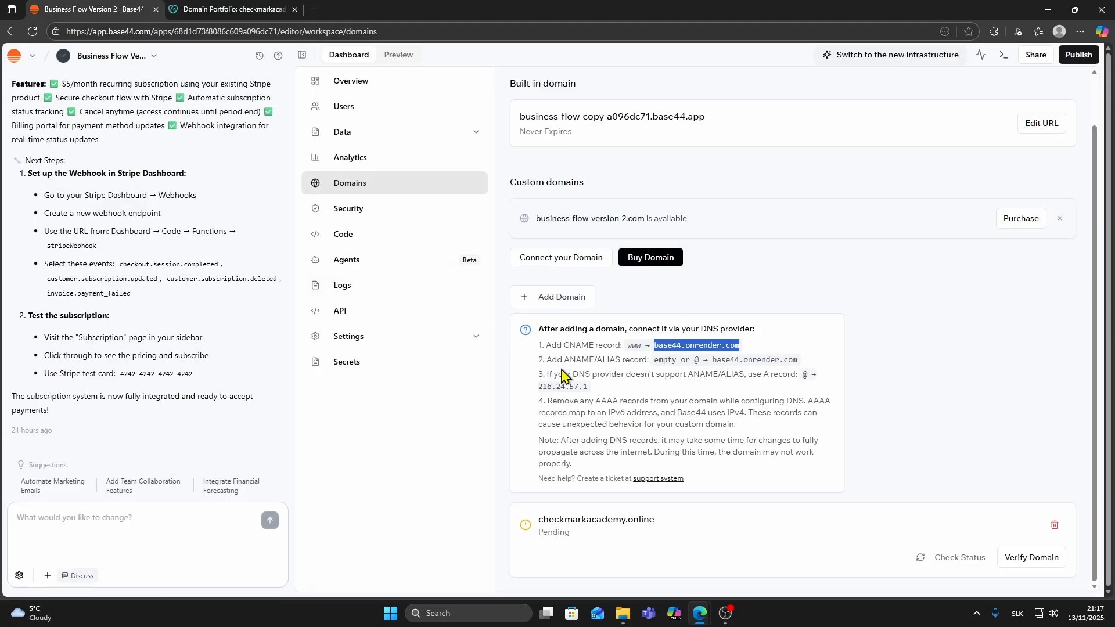
click(590, 386)
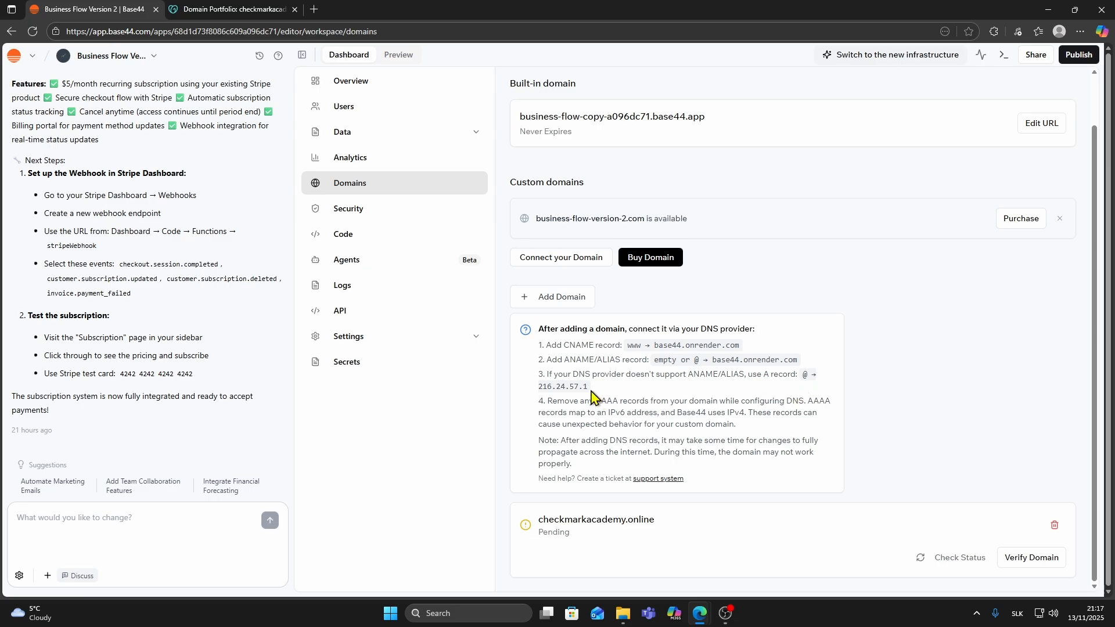
drag(589, 396, 536, 398)
key(ctrl+c)
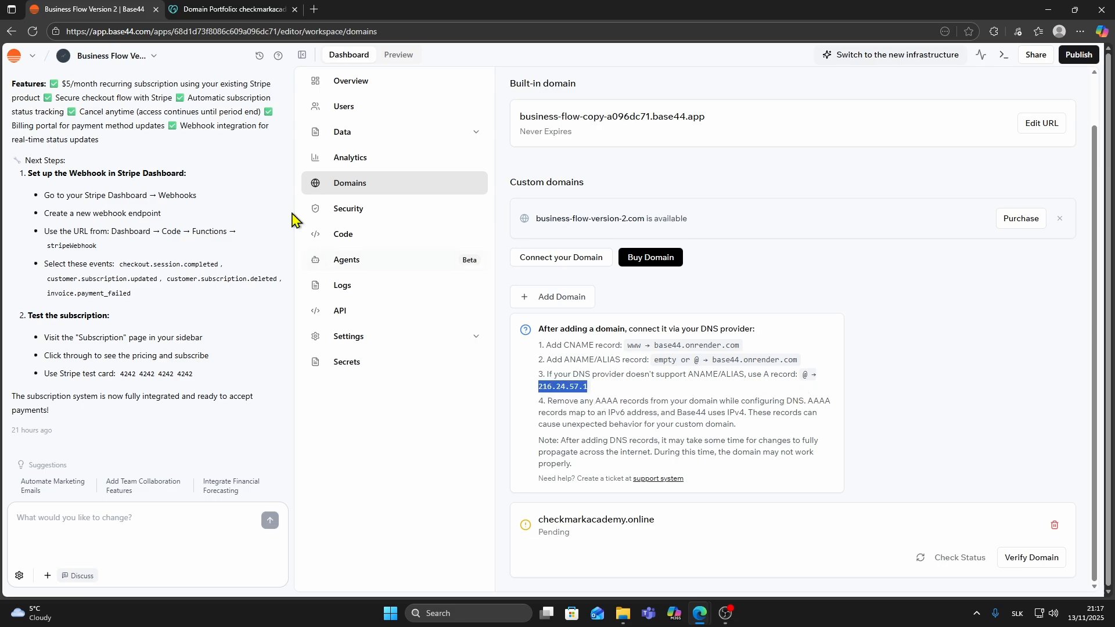
Switch to GoDaddy and save the new DNS record as an A record named @ with the value 216.24.57.1.
click(228, 10)
click(319, 316)
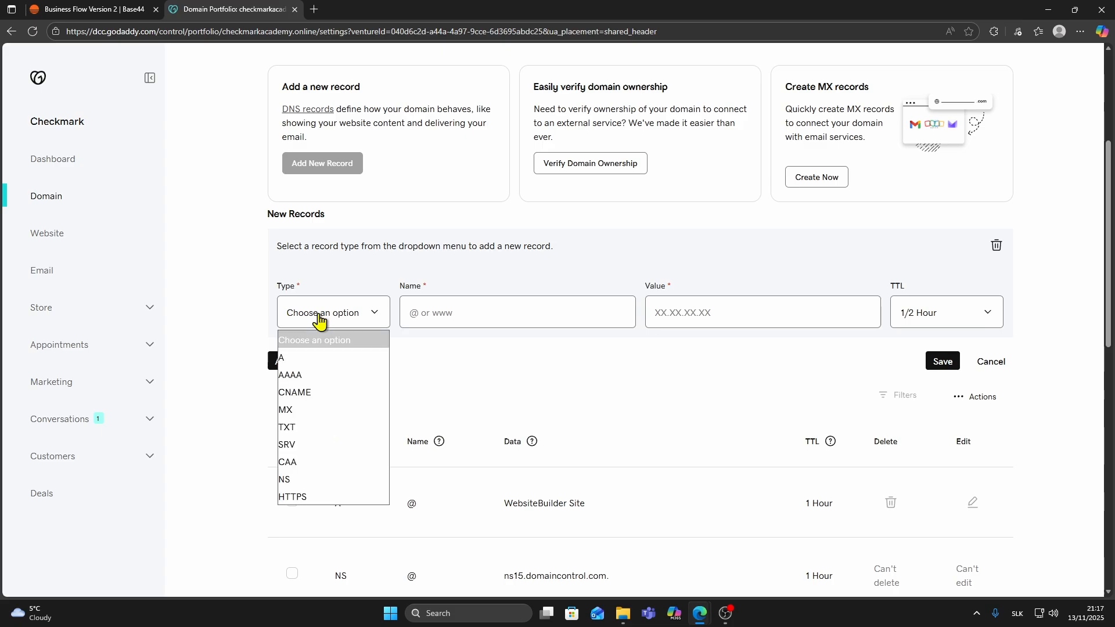
click(298, 359)
click(447, 313)
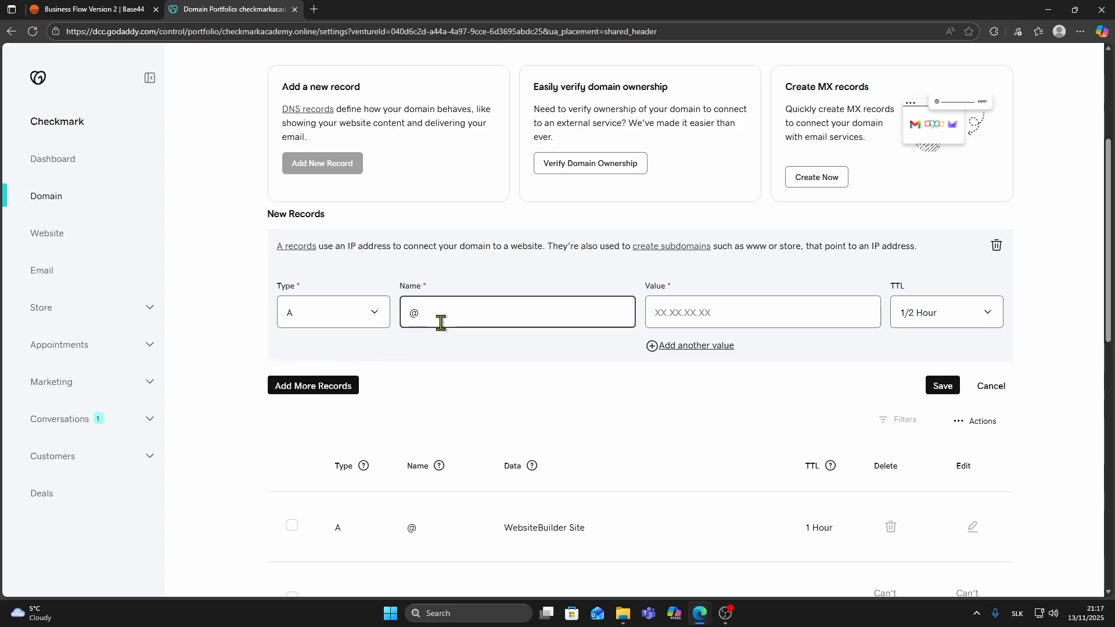
text(@)
click(689, 313)
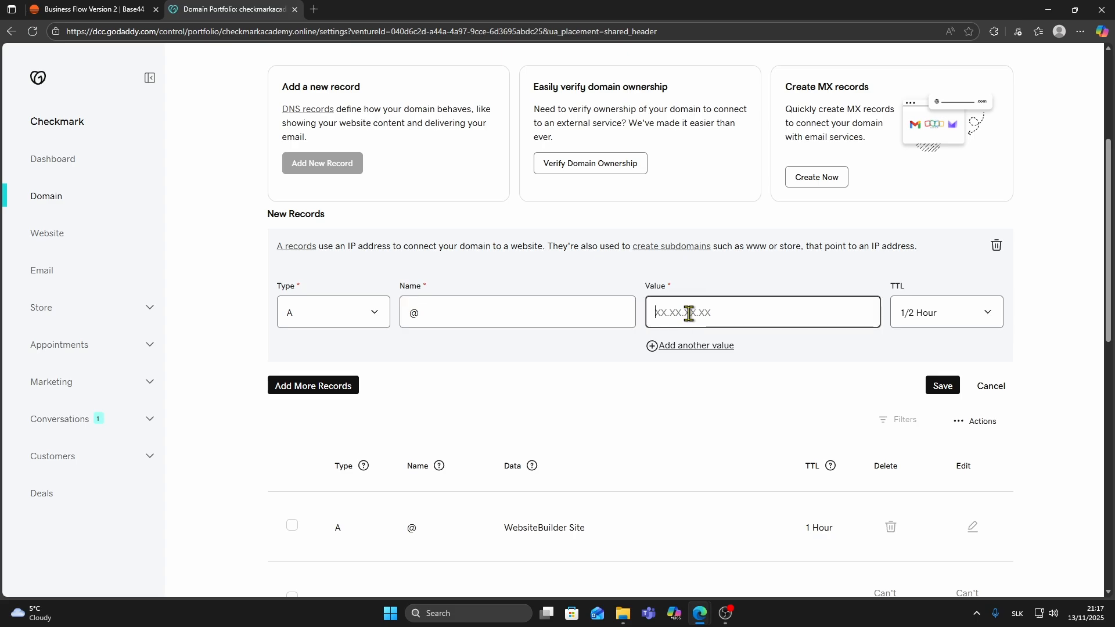
key(ctrl+v)
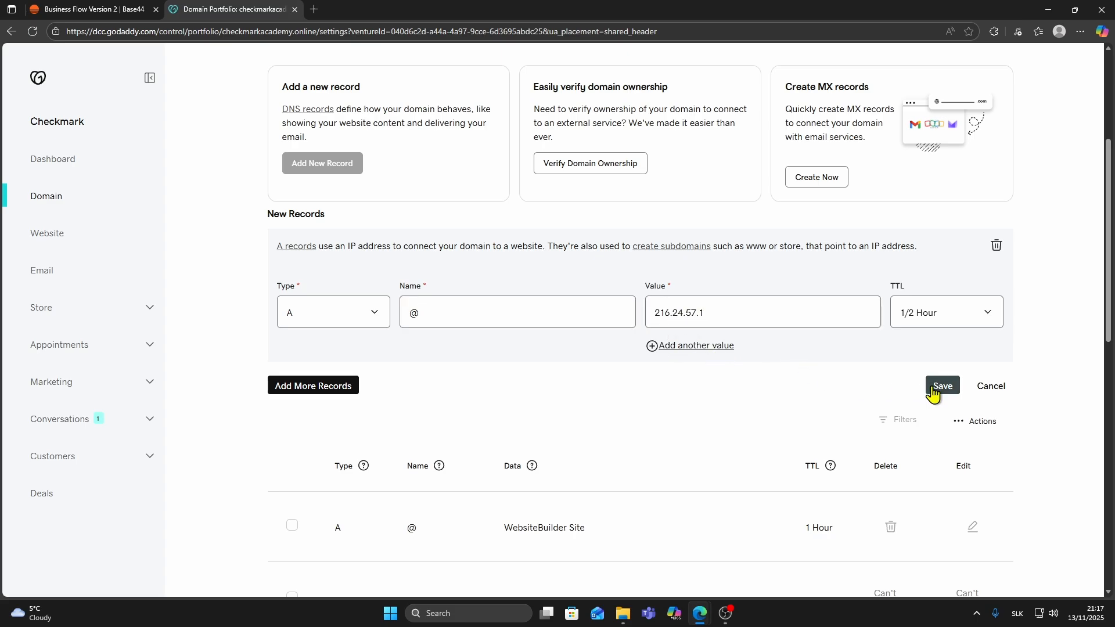
click(937, 389)
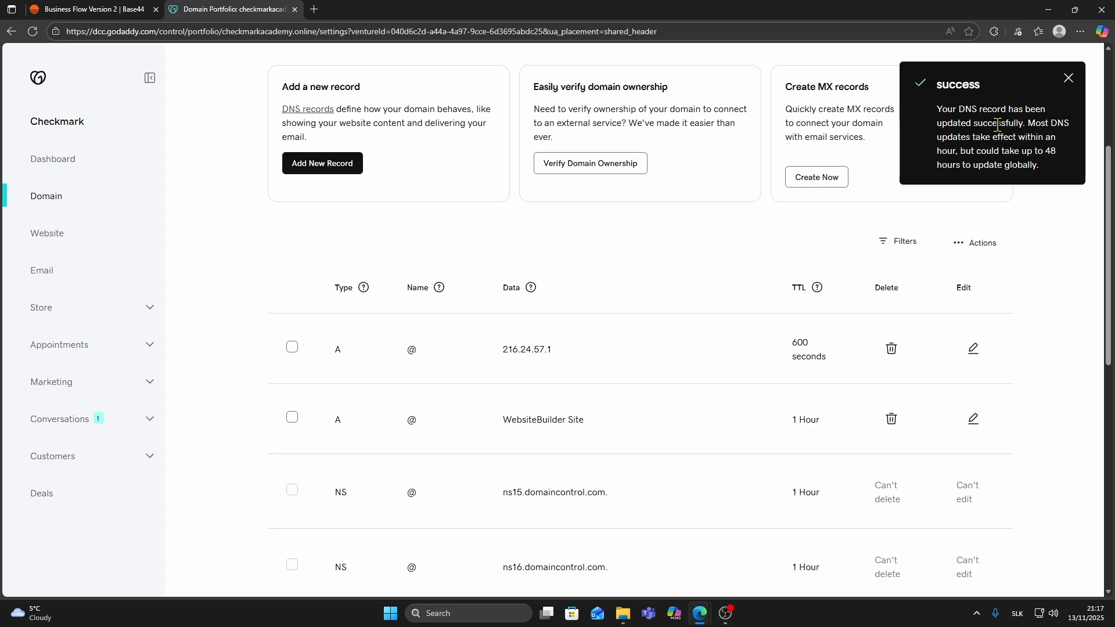
click(1068, 81)
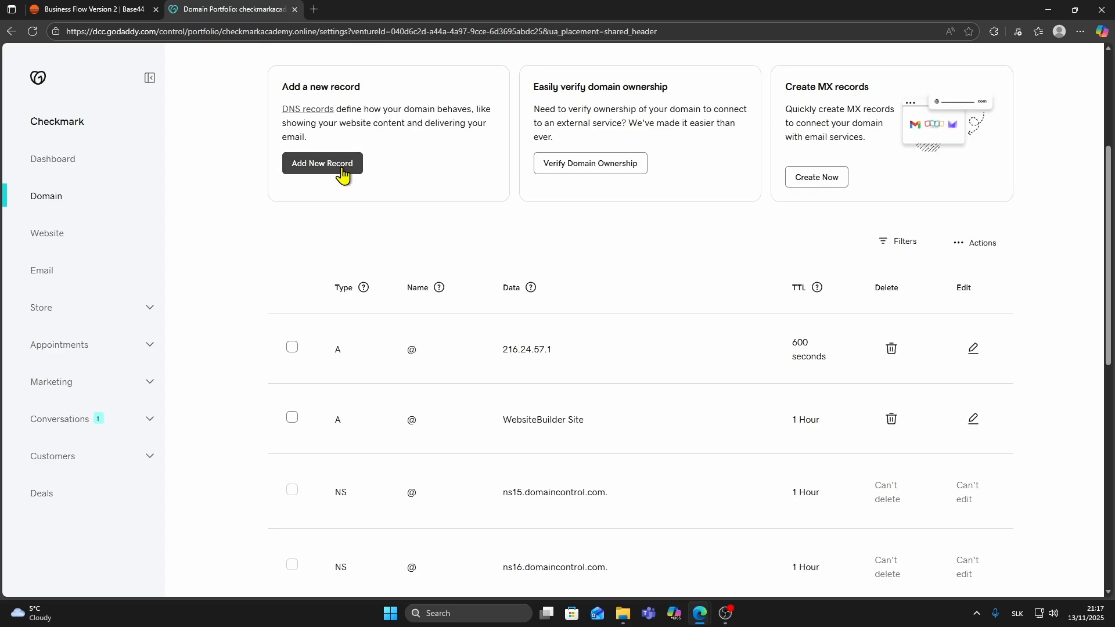
Return to the Base44 domain settings and check the connection status of checkmarkacademy.online.
scroll(346, 174, up, 3)
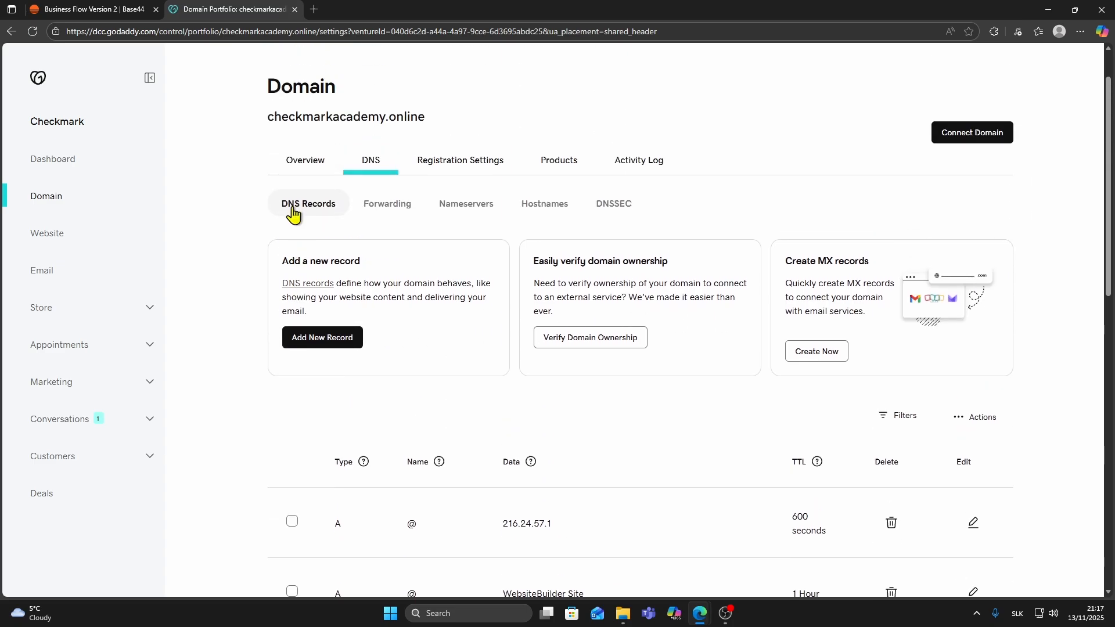
click(93, 8)
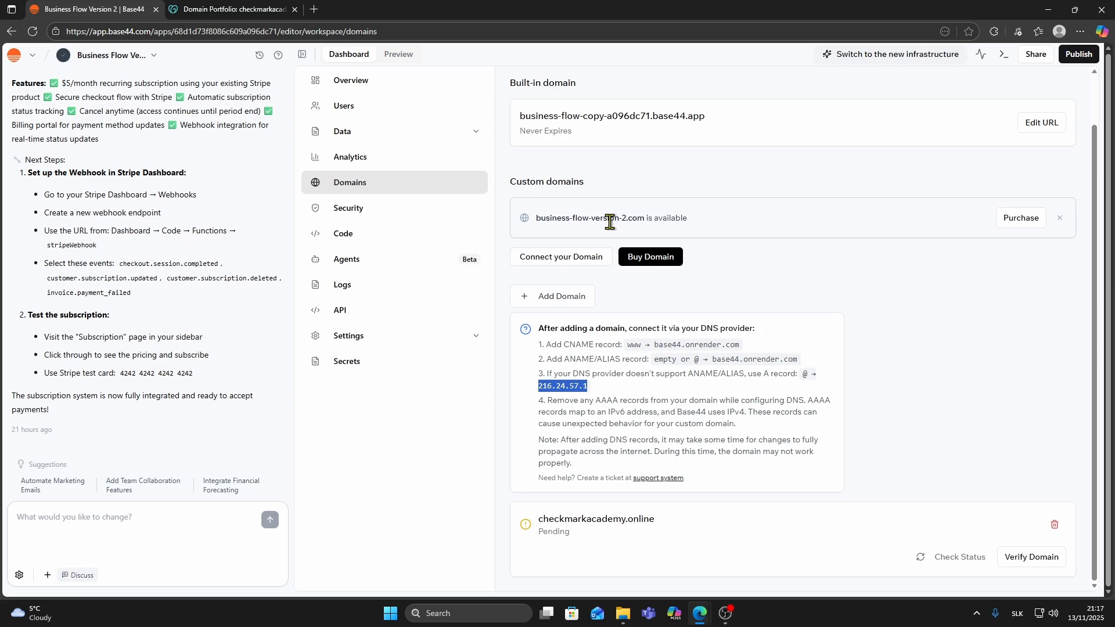
click(854, 397)
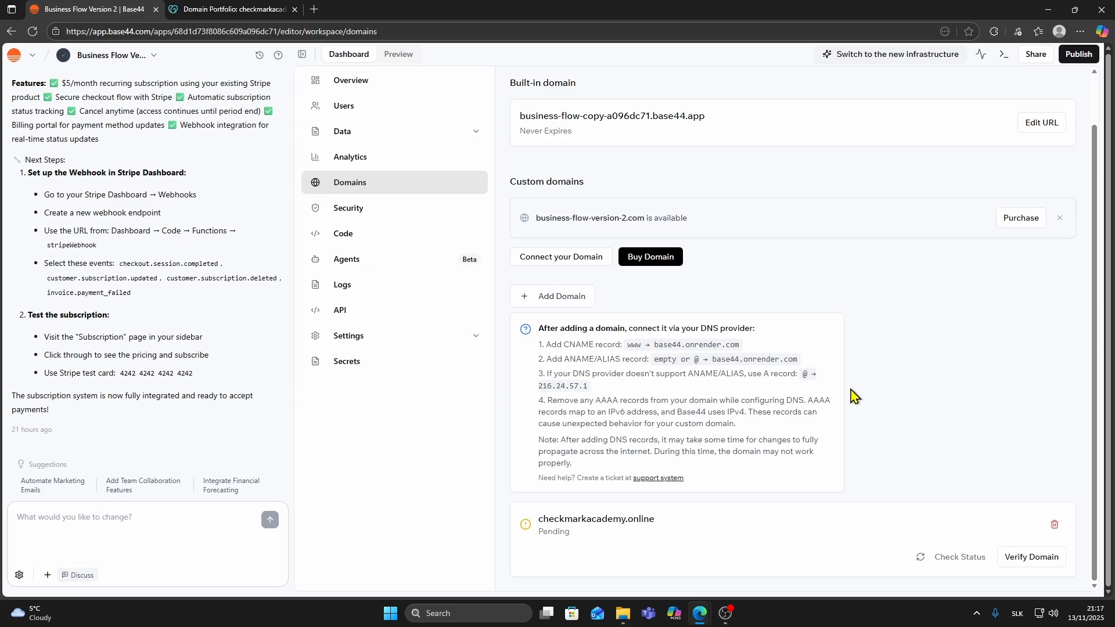
click(948, 559)
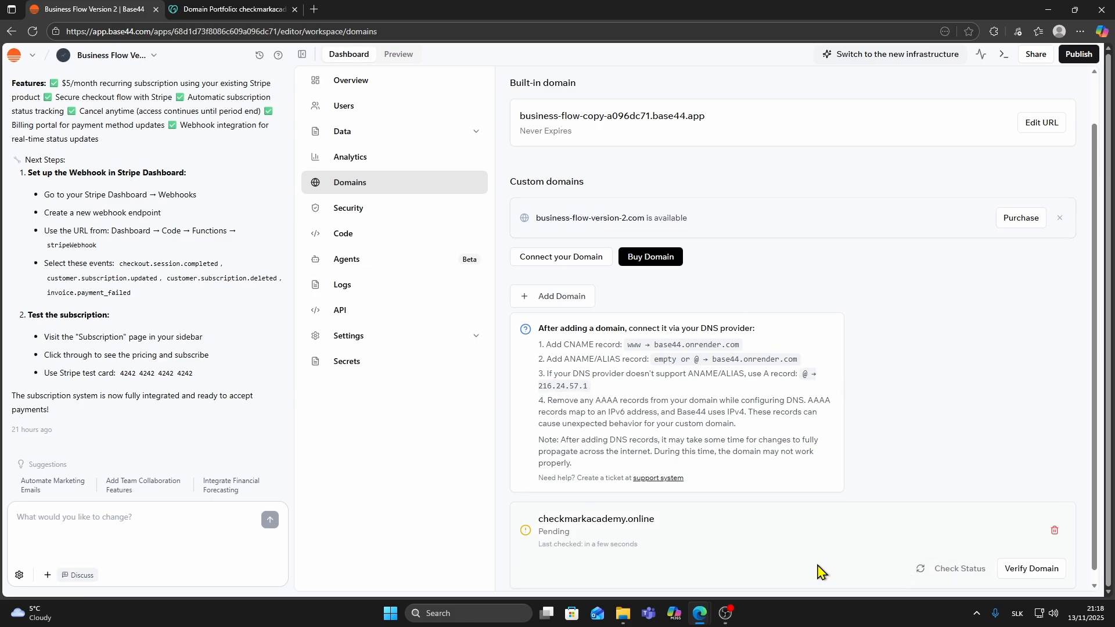
double_click(554, 532)
click(573, 544)
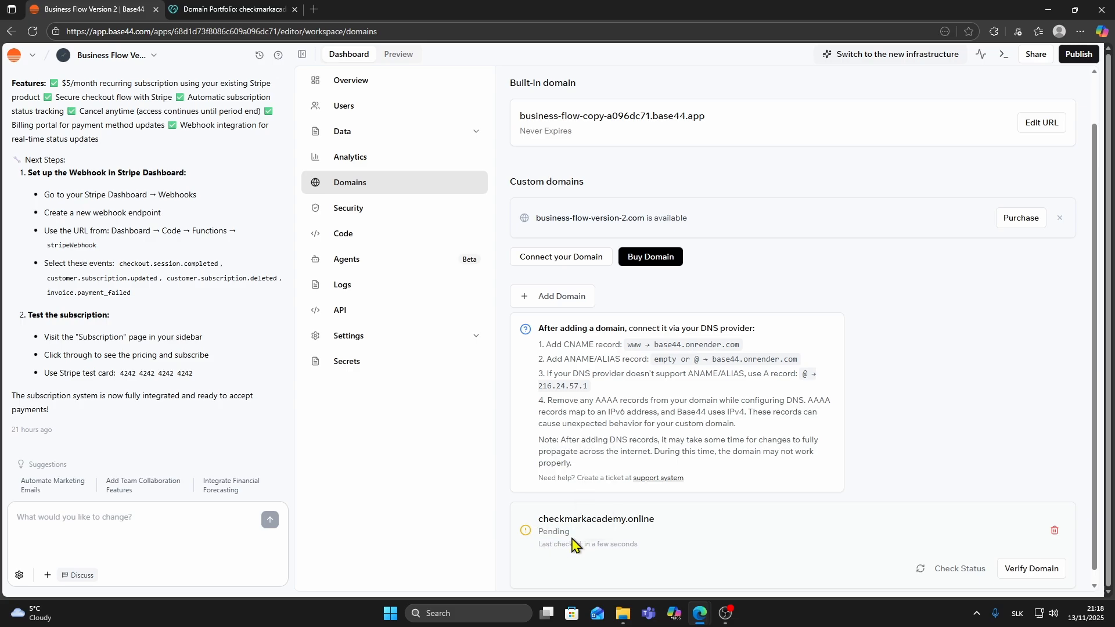
click(952, 574)
click(935, 573)
click(936, 577)
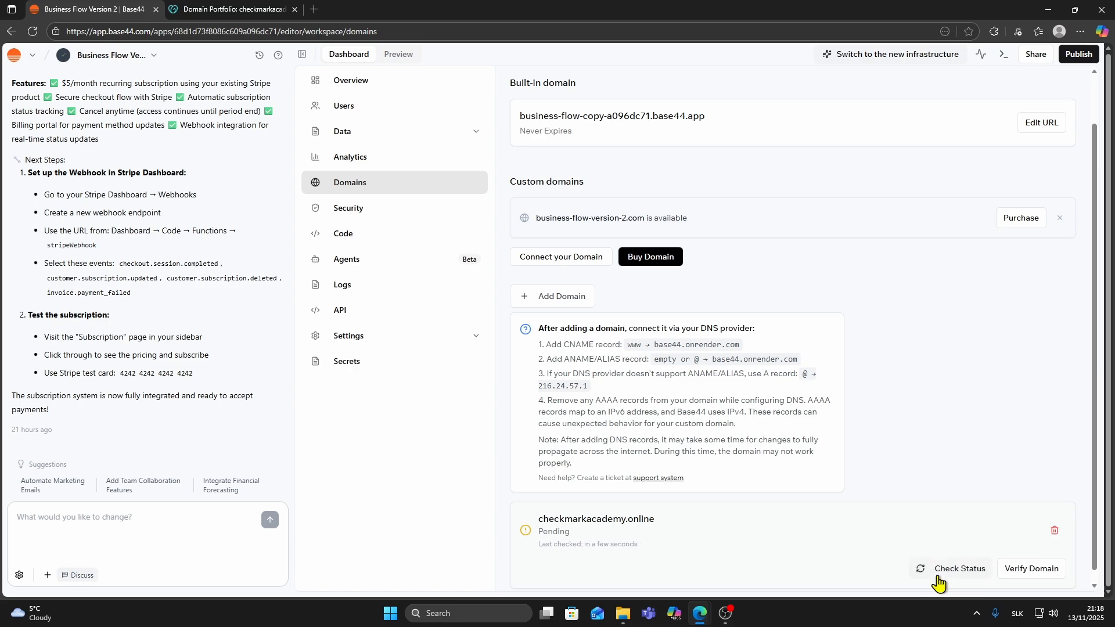